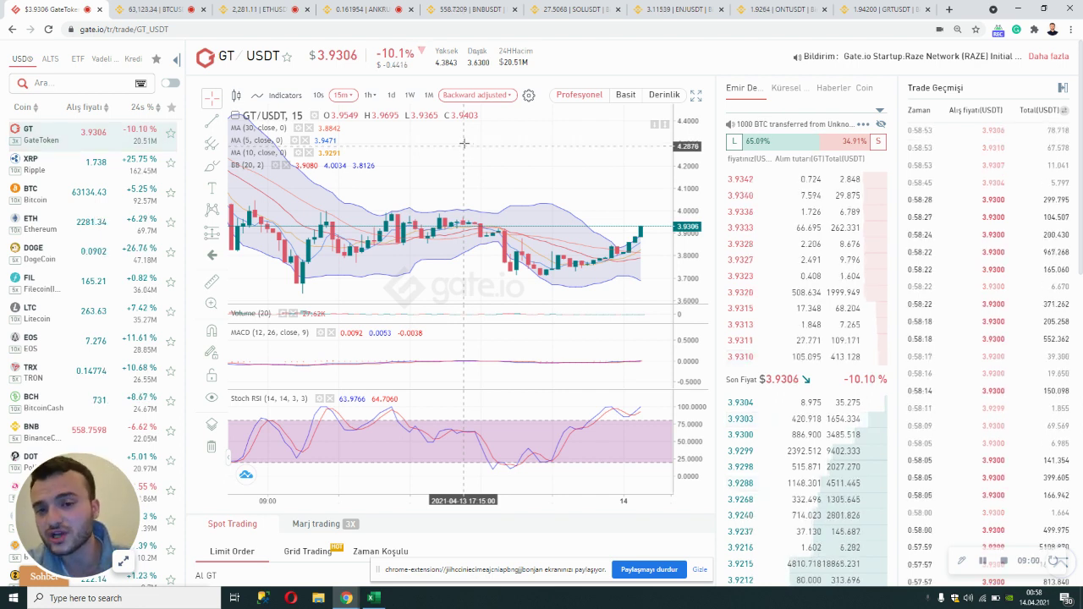
Zoom out the GT/USDT 15-minute chart to examine several days of price history
scroll(465, 143, down, 5)
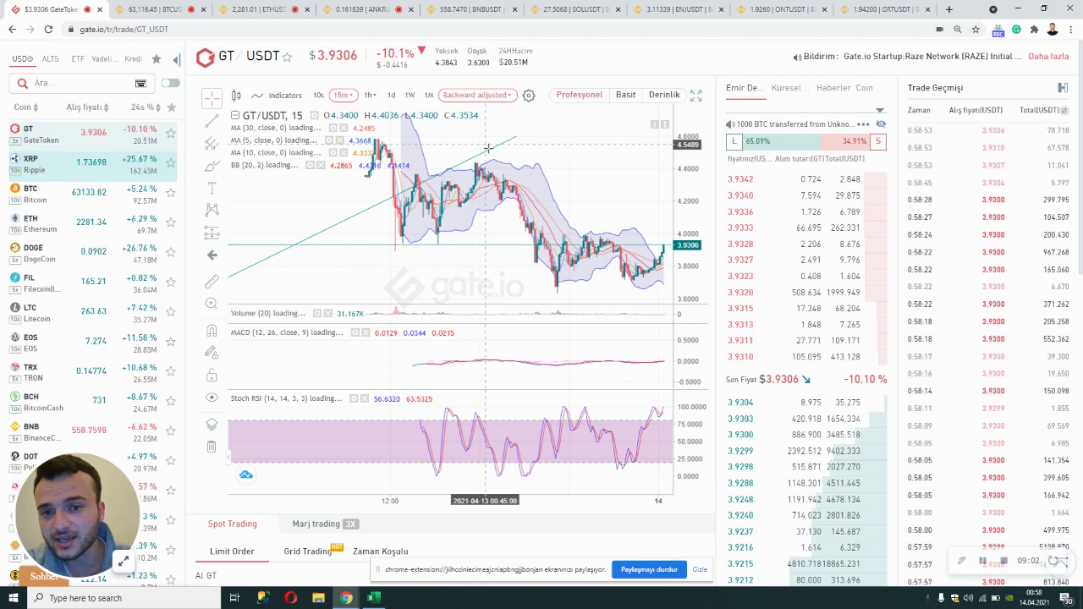
scroll(406, 138, down, 3)
scroll(406, 138, down, 5)
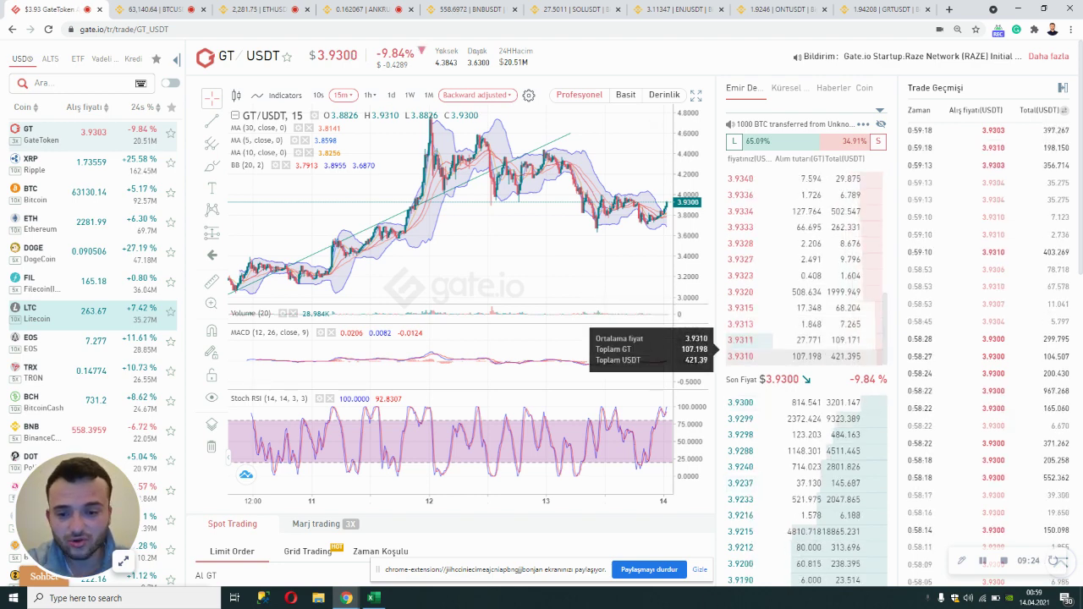
Switch to the Excel workbook and review the crypto basket's coin amounts in A3:A10 and prices in B3:B10
click(373, 598)
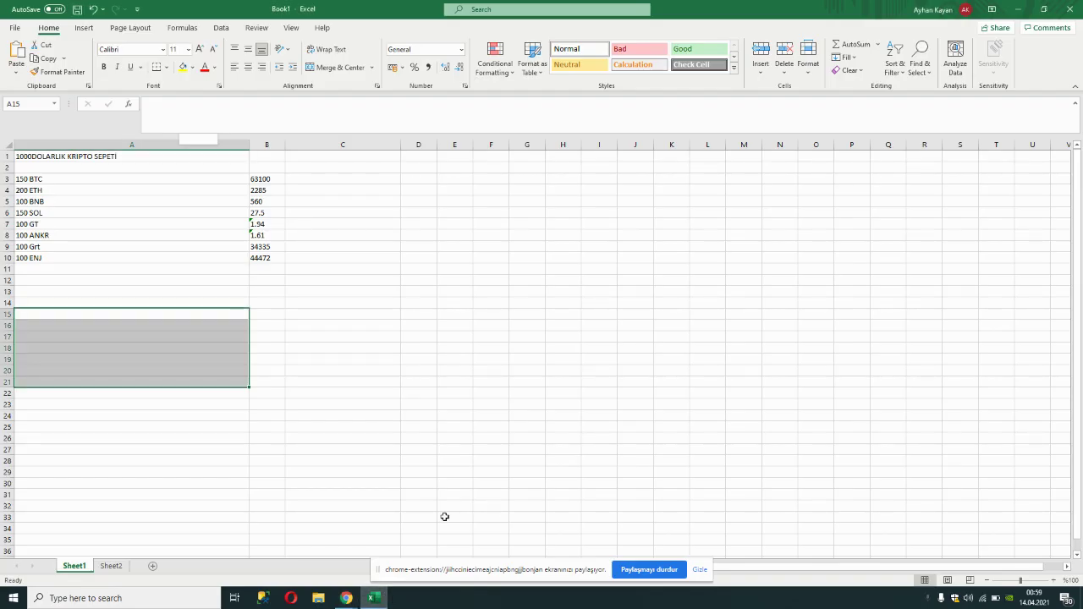
click(429, 257)
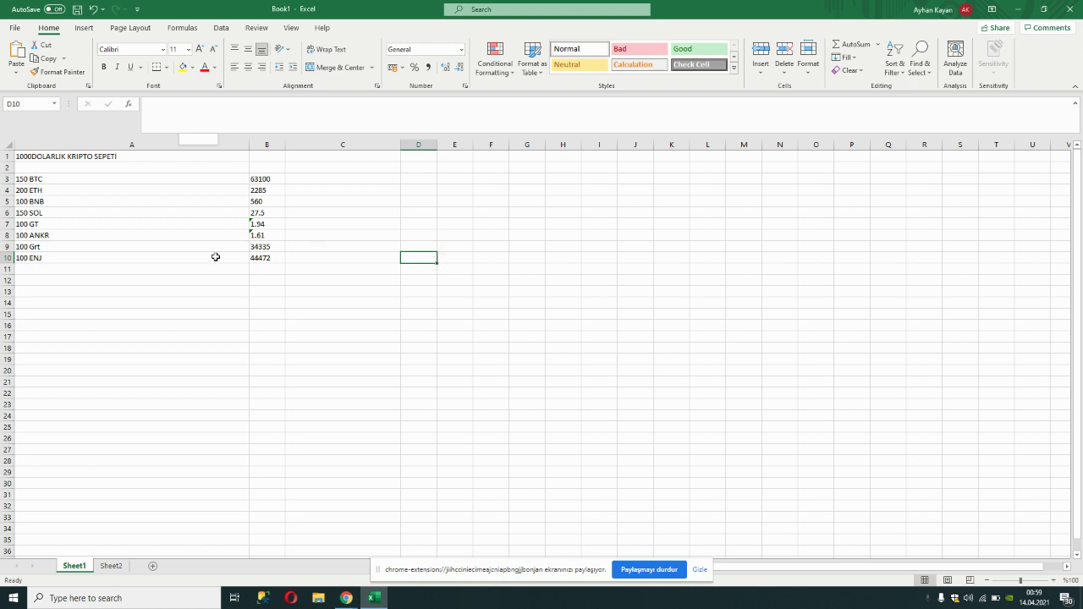
drag(55, 179, 46, 254)
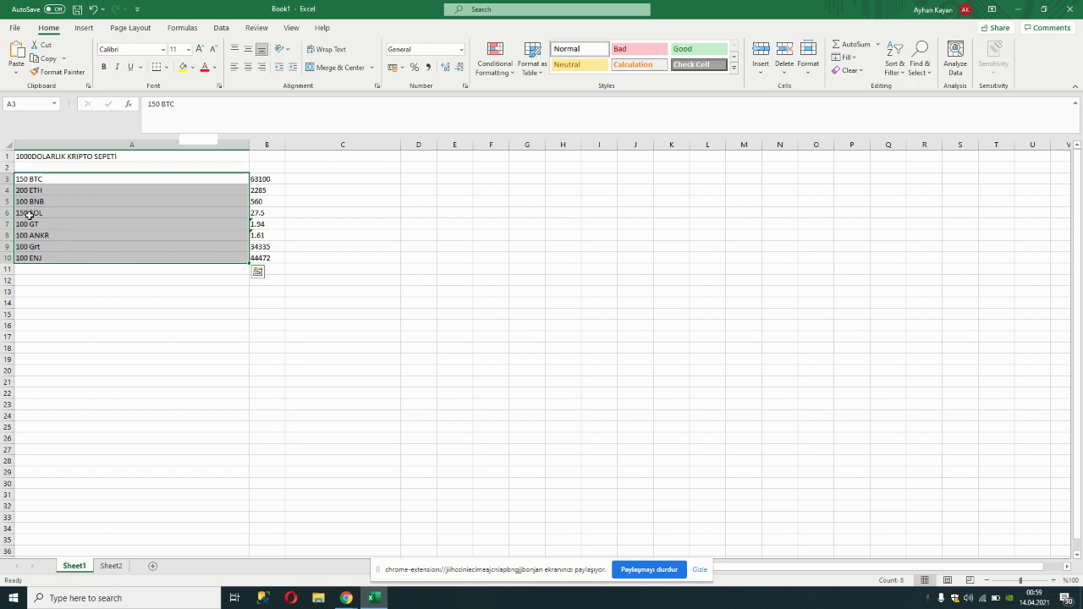
click(29, 213)
click(29, 202)
click(28, 224)
click(28, 235)
click(24, 259)
click(161, 314)
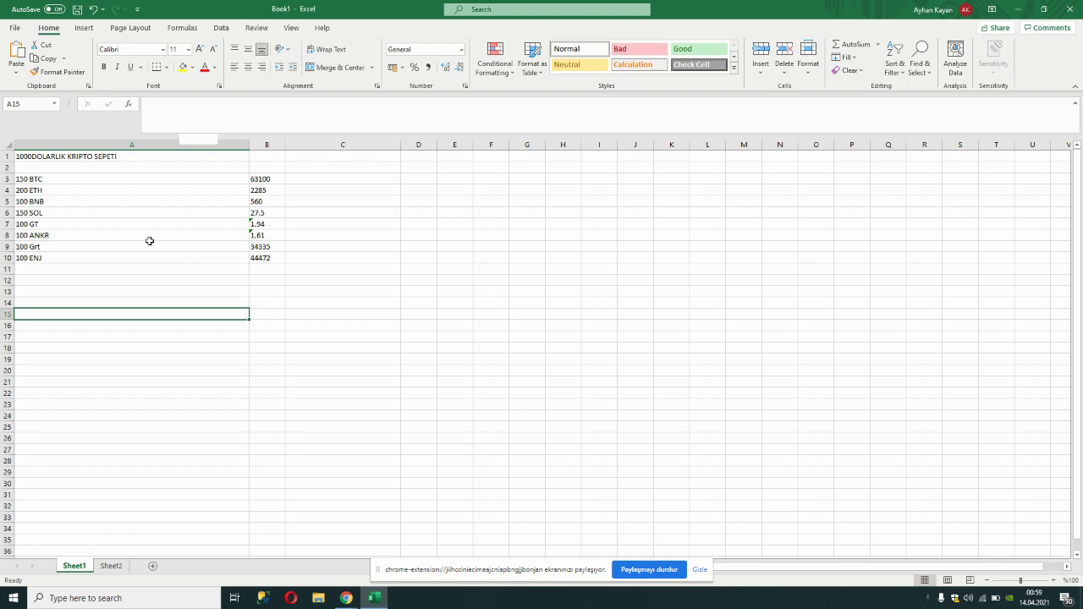
click(28, 191)
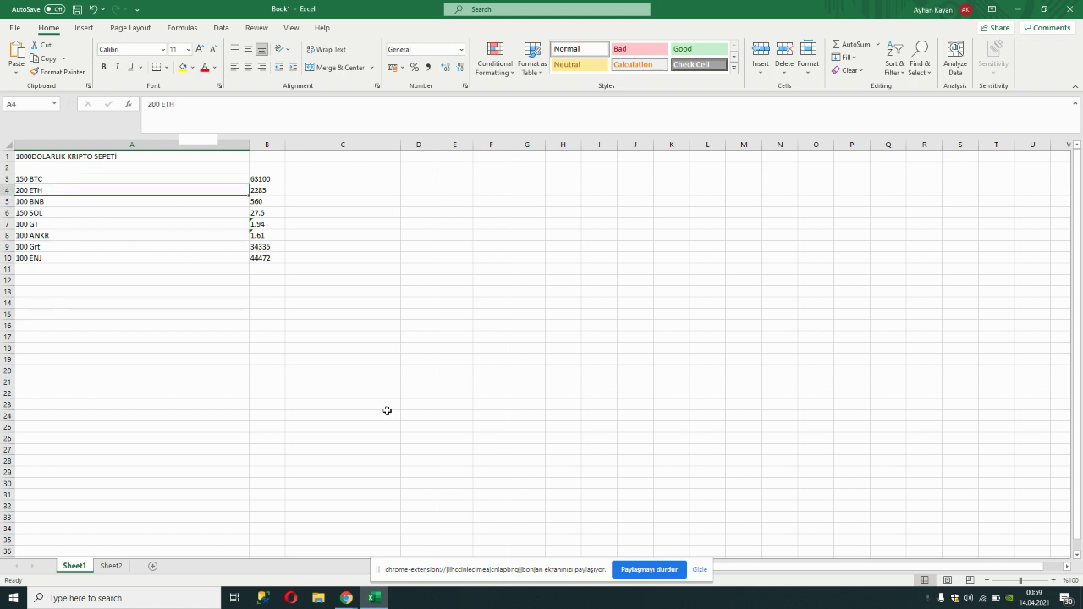
drag(277, 177, 273, 257)
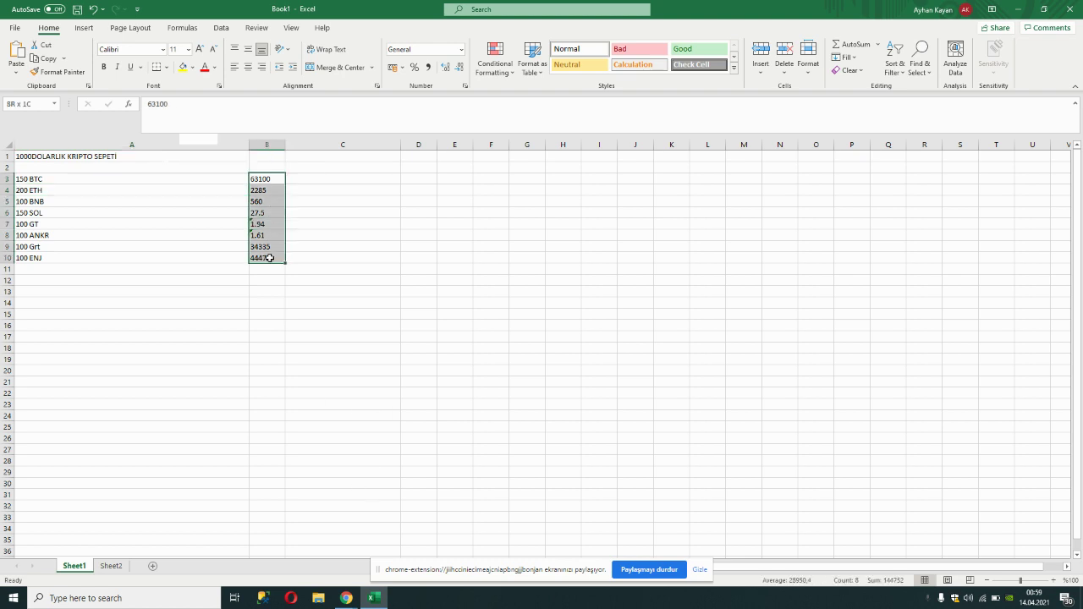
Check the current coin prices in Chrome, and set the BTC price in cell B3 of the Excel workbook to 63150
mouse_move(346, 592)
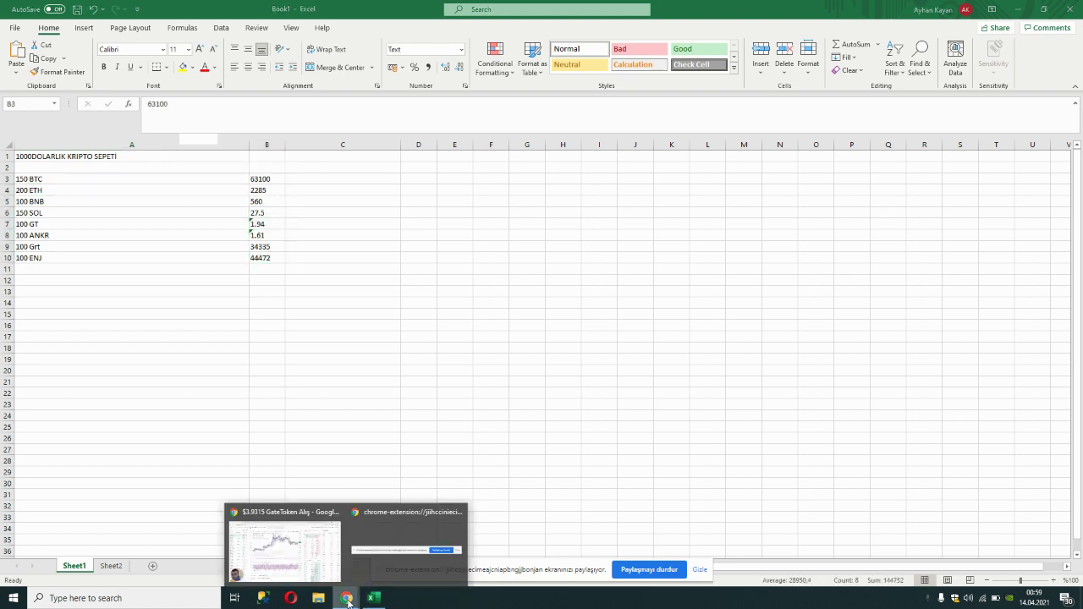
click(313, 551)
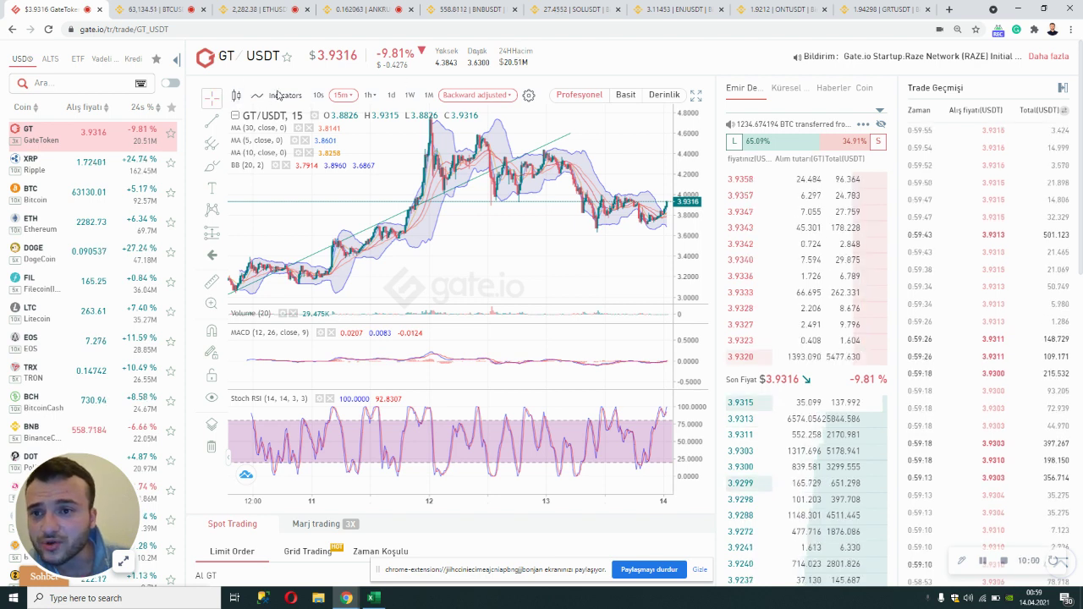
click(1018, 9)
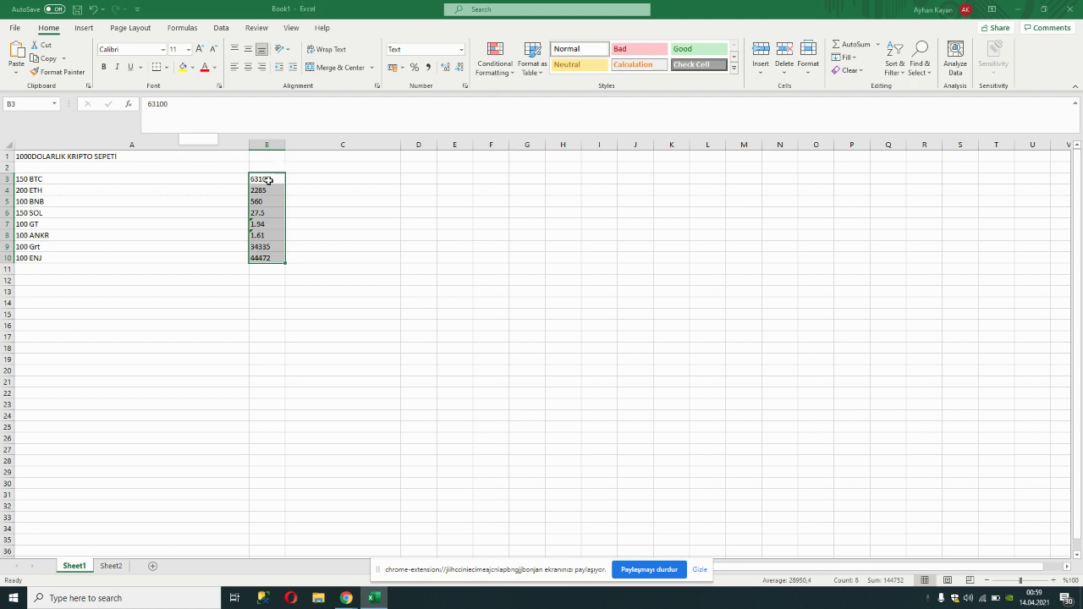
double_click(268, 180)
double_click(286, 180)
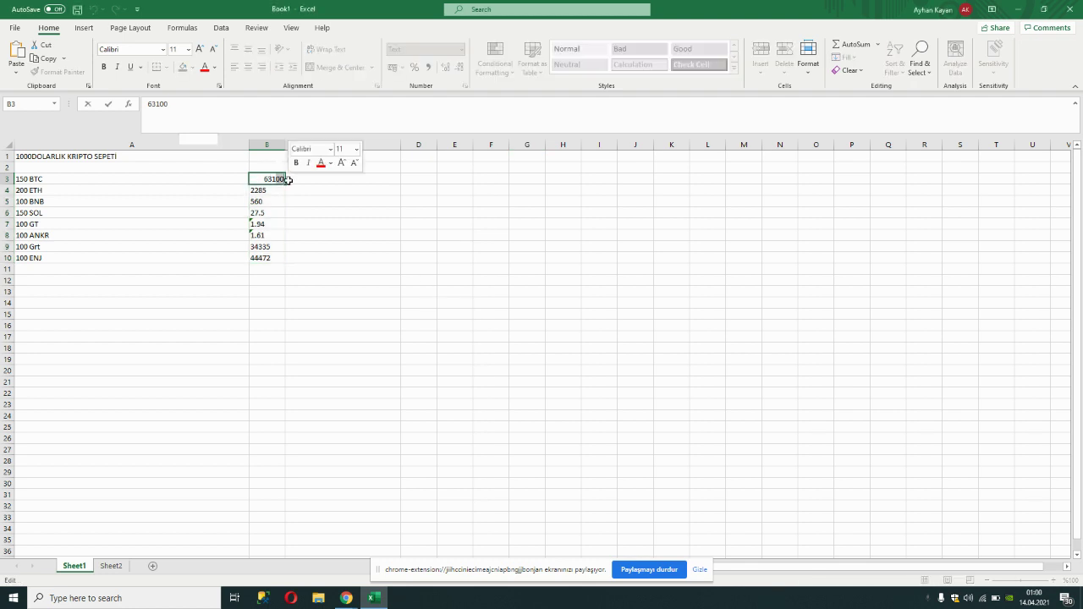
text(63150)
click(327, 236)
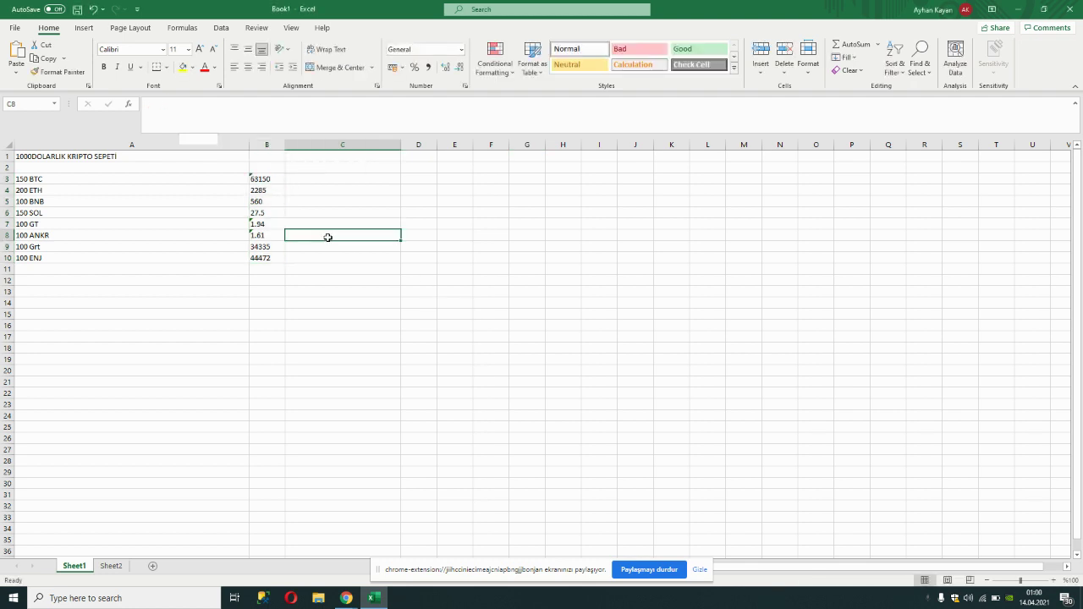
Go through the basket row by row from BTC to ENJ, examining each coin's allocation and the BTC, ETH and BNB prices
click(43, 180)
click(268, 179)
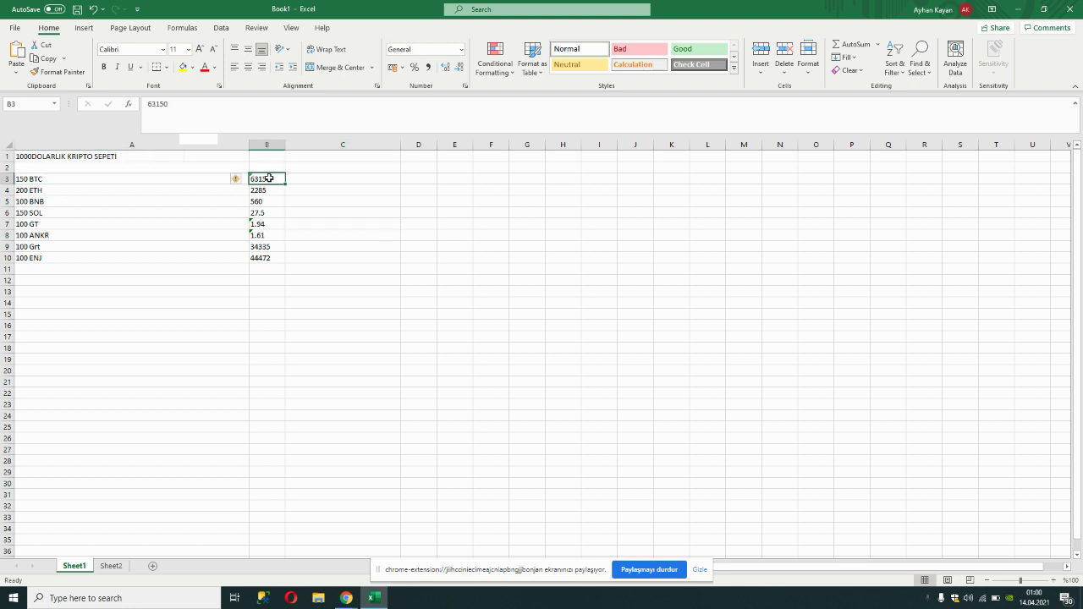
click(40, 191)
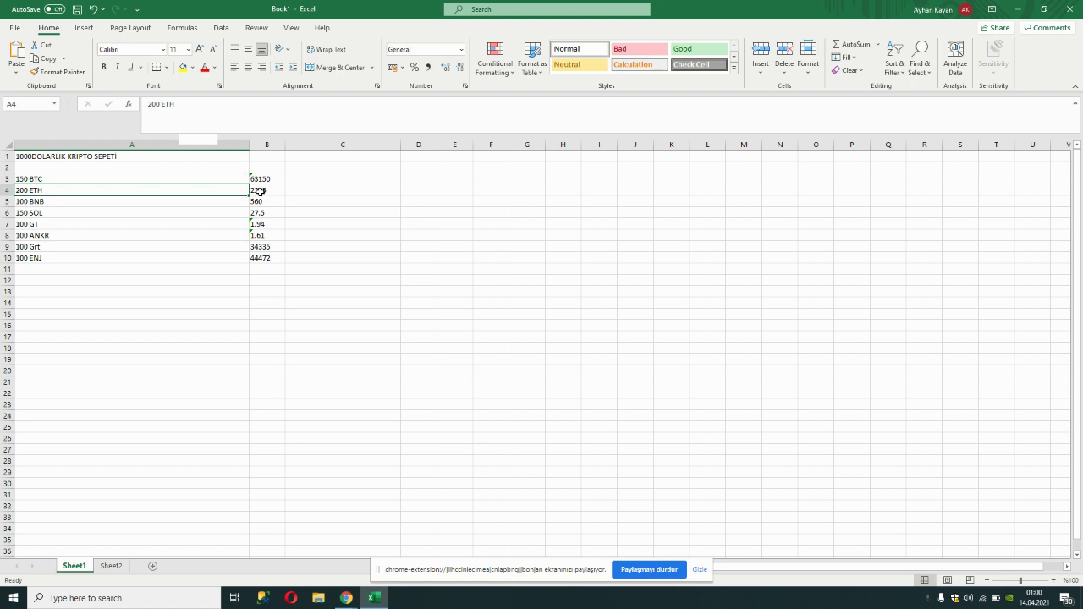
click(260, 191)
click(87, 189)
click(69, 202)
click(260, 205)
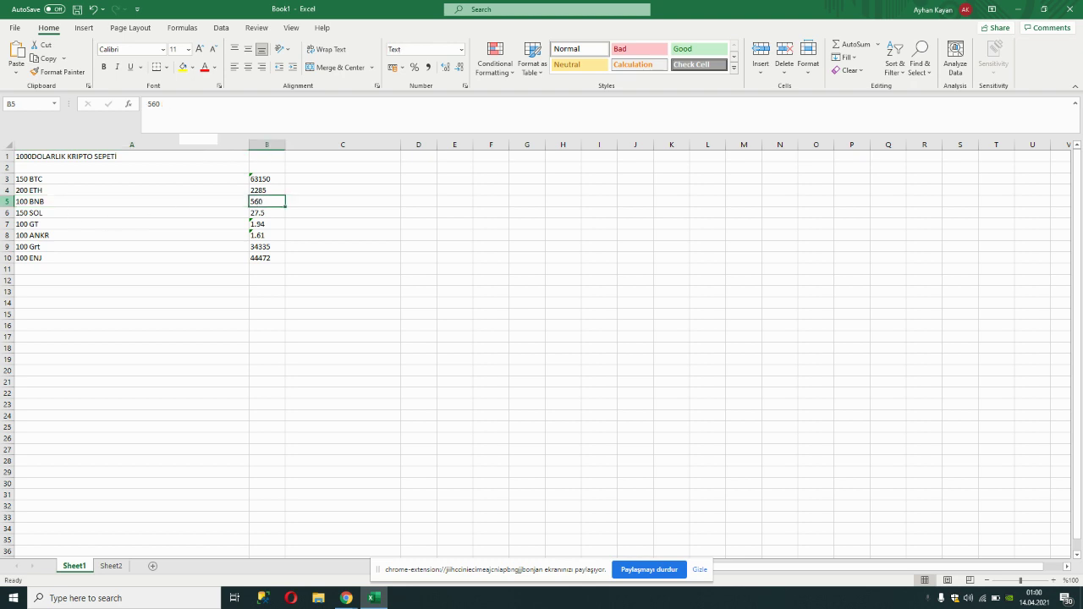
click(21, 201)
click(28, 213)
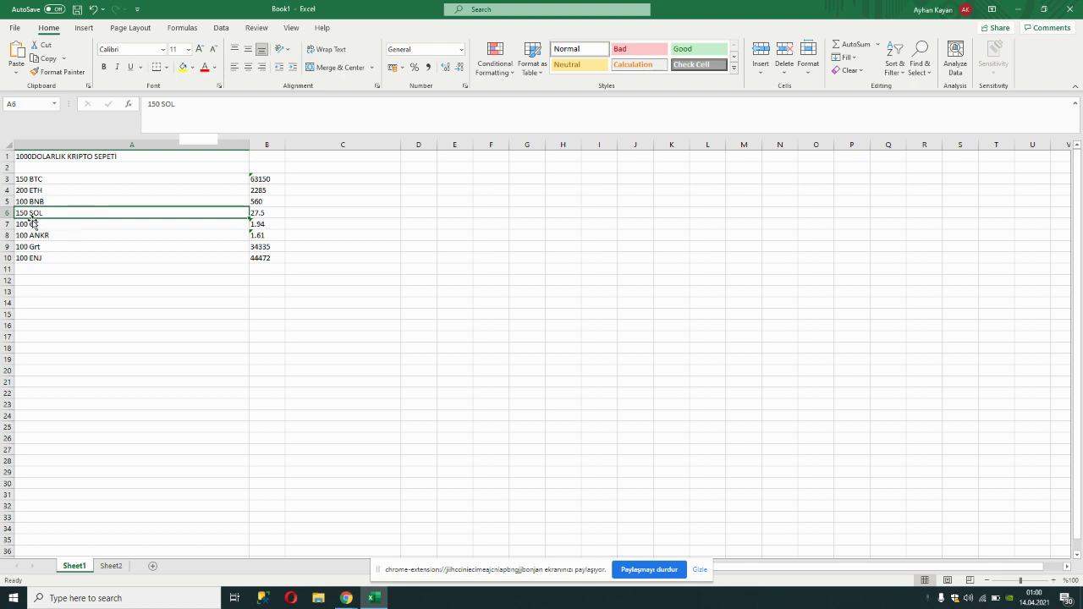
click(31, 226)
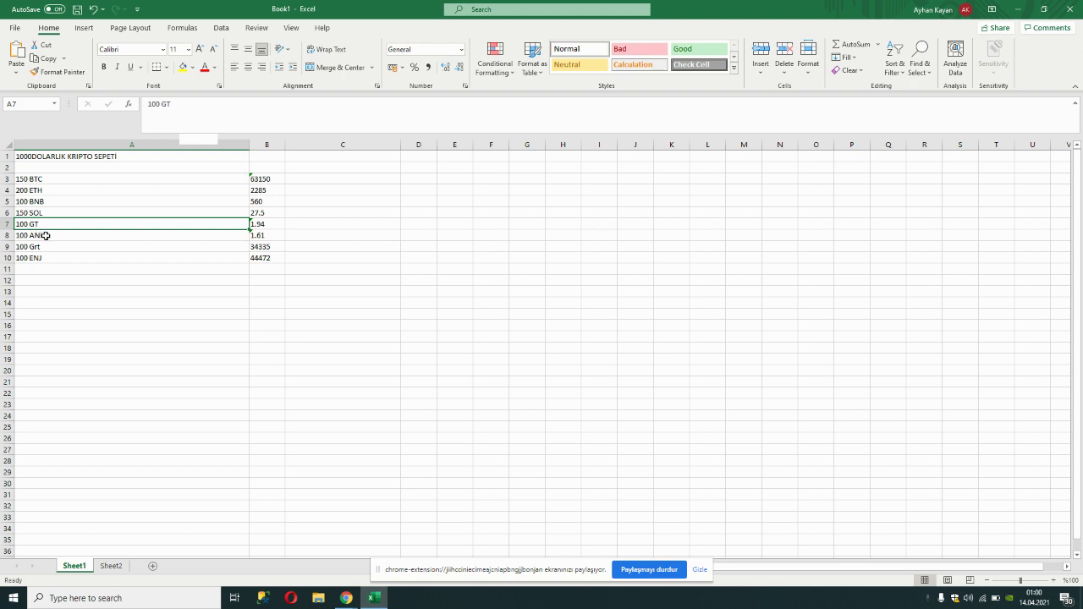
click(46, 237)
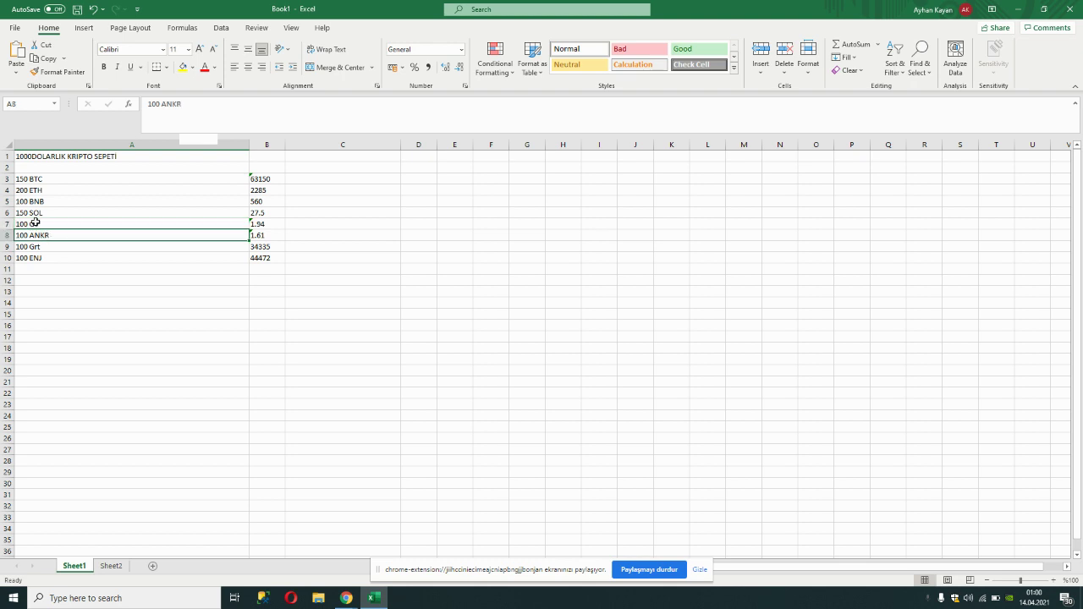
click(40, 224)
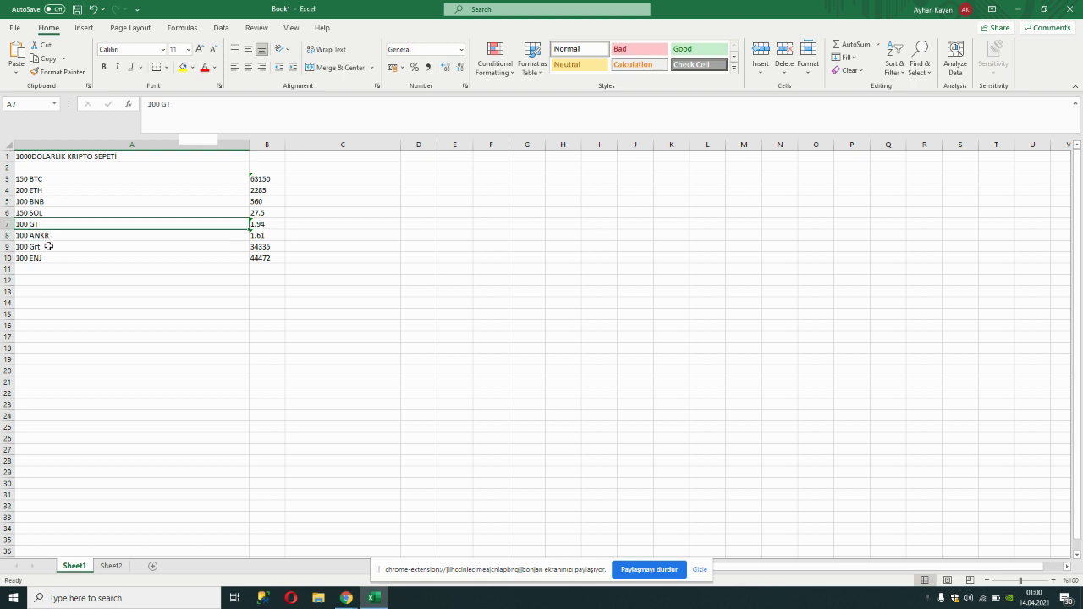
click(49, 247)
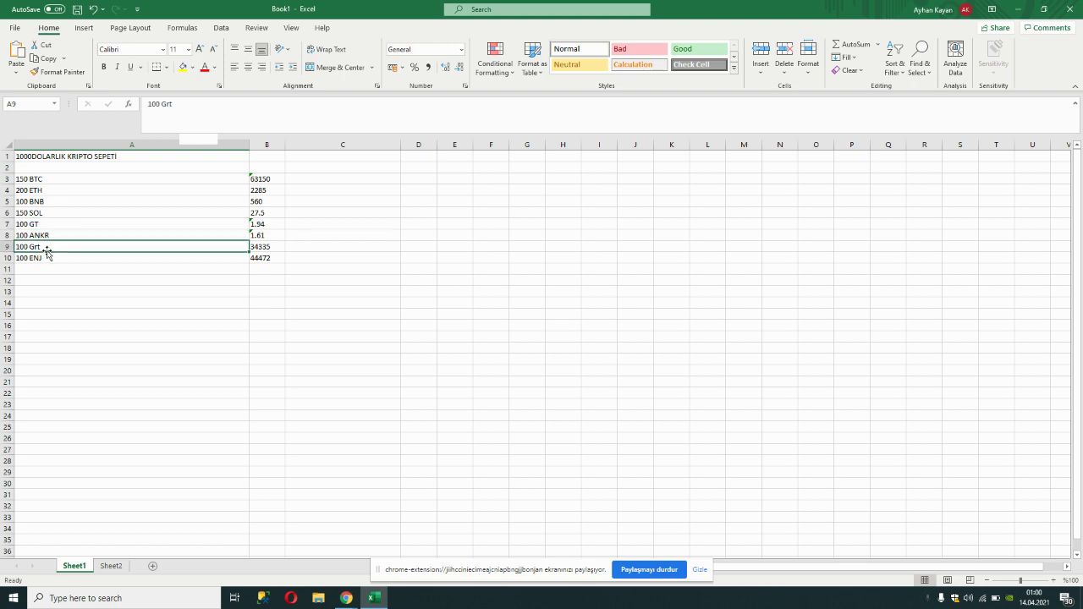
click(49, 258)
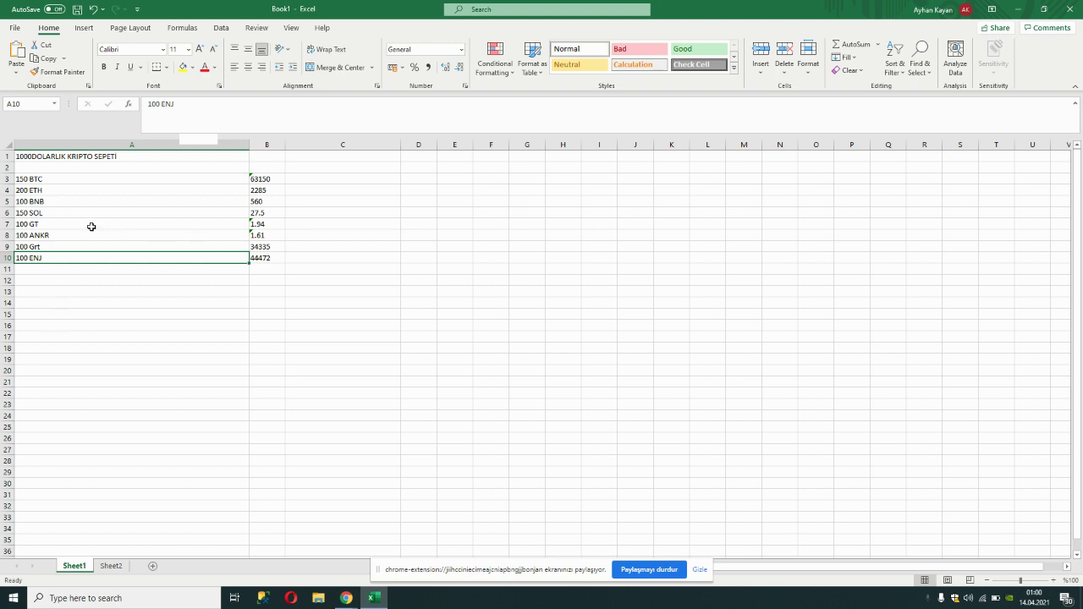
Compare the ANKR, Grt and ENJ allocations with the BTC, ETH and BNB rows, and re-examine the GT and Grt entries
drag(87, 235, 90, 258)
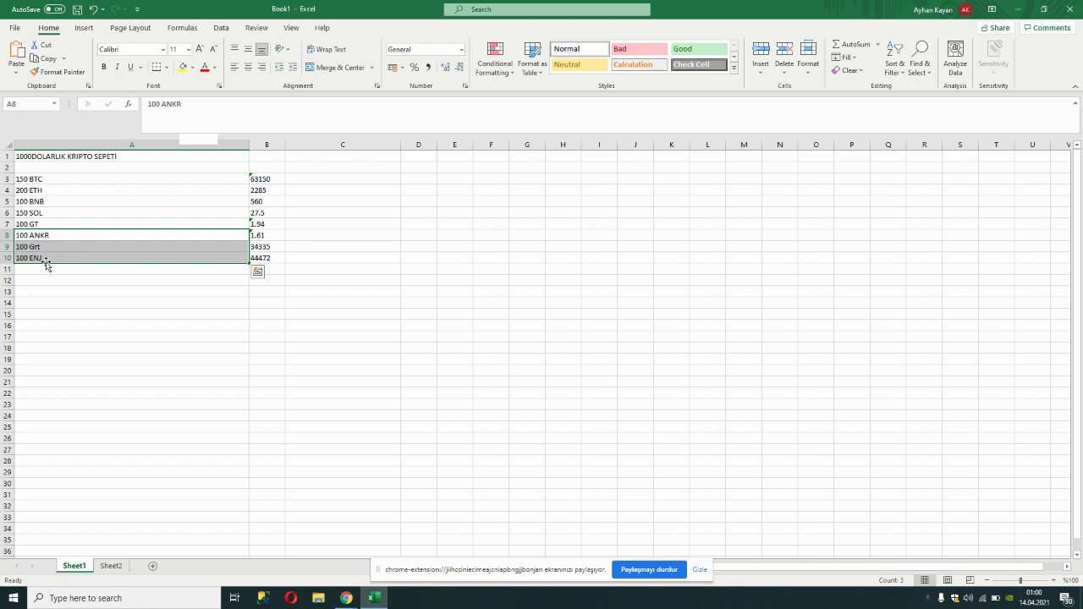
click(48, 178)
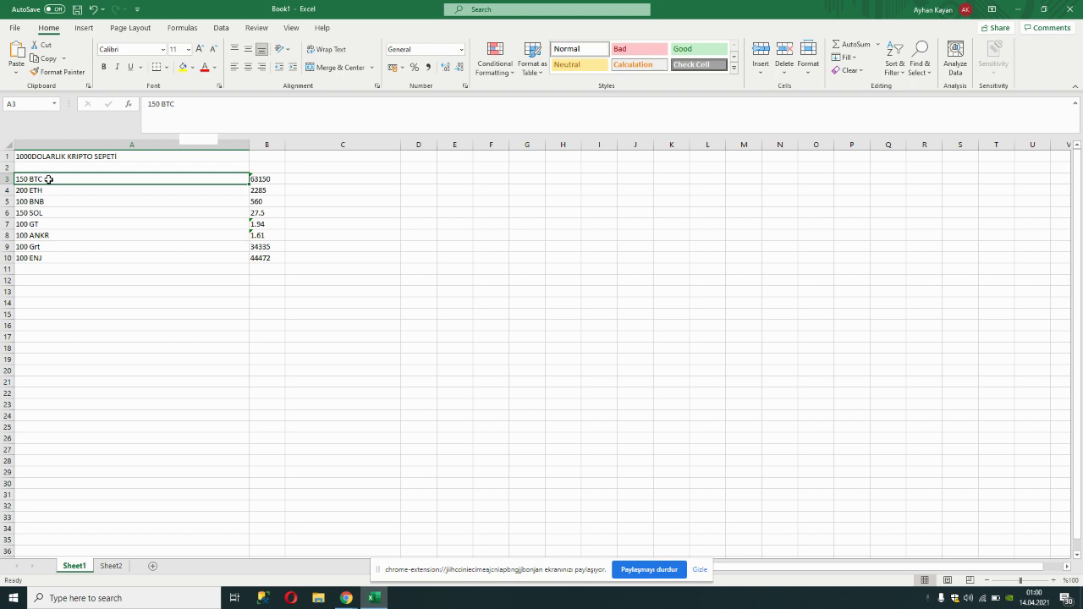
click(34, 203)
click(34, 190)
click(34, 179)
click(34, 202)
click(34, 180)
drag(89, 181, 77, 255)
click(77, 255)
click(70, 246)
click(67, 235)
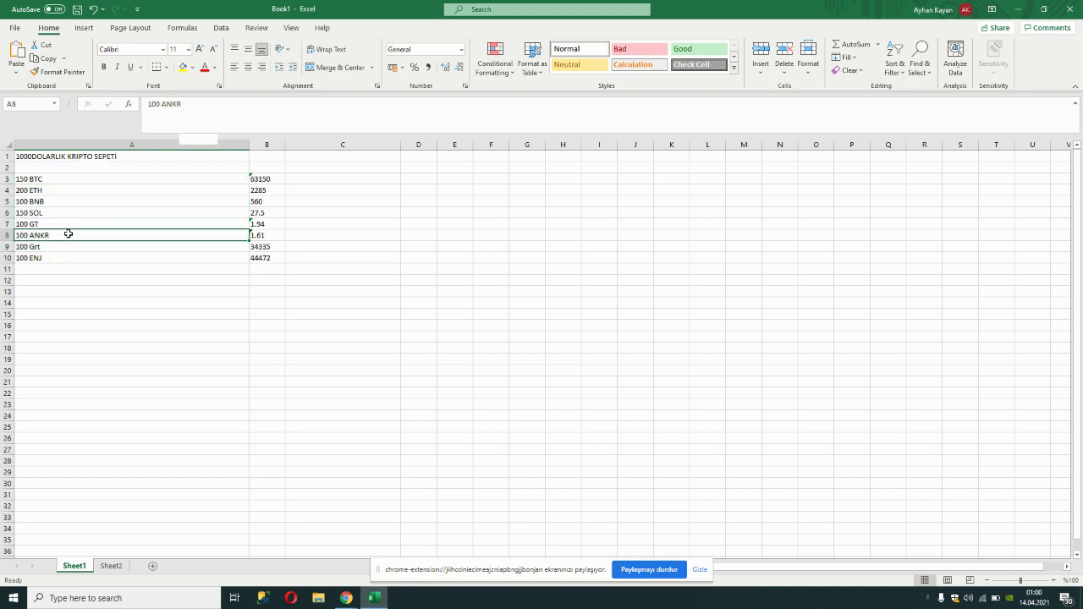
click(53, 224)
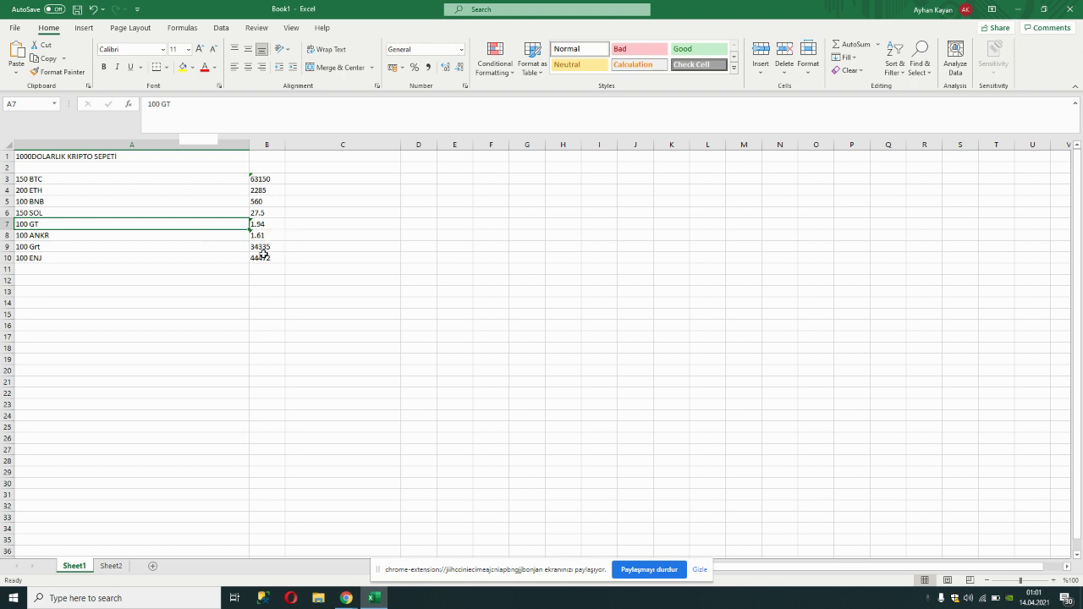
click(47, 247)
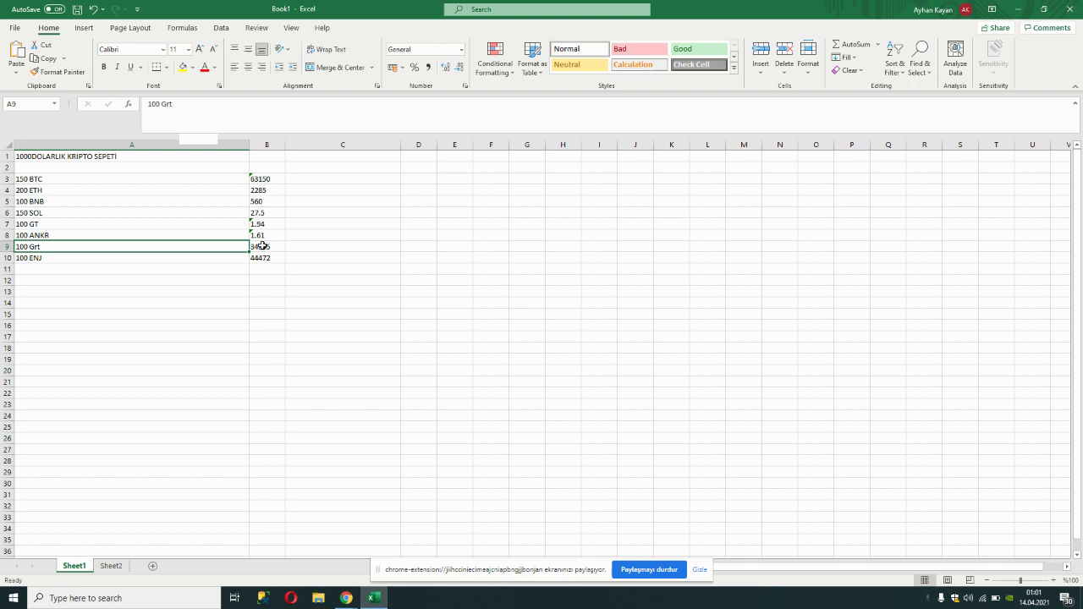
Look up the GT price on Gate.io in Chrome, and set the GT price in cell B7 of the Excel workbook to 3.93
mouse_move(346, 598)
click(285, 559)
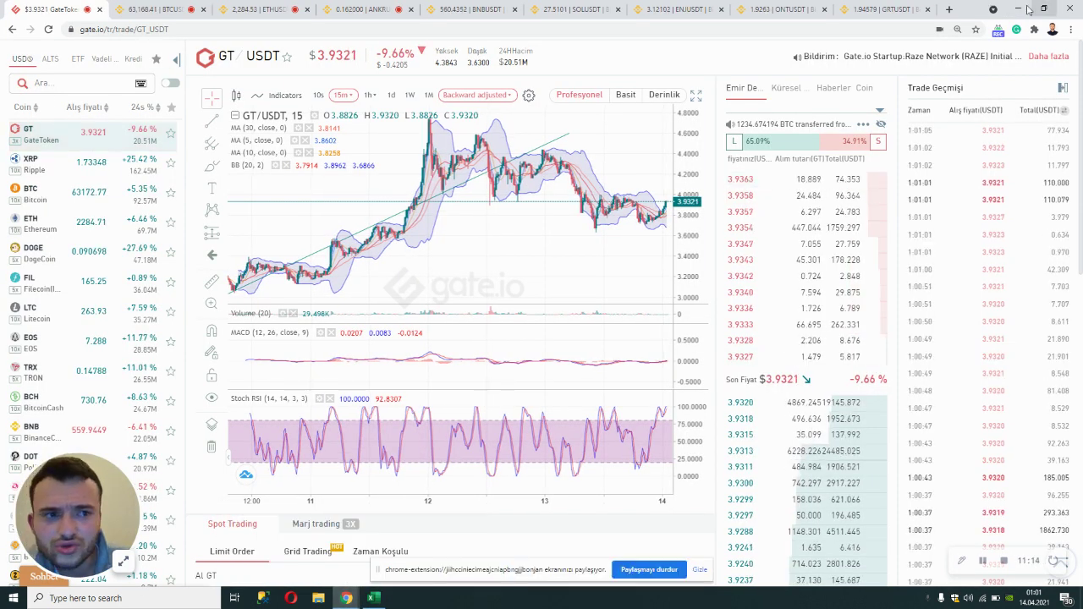
key(alt+Tab)
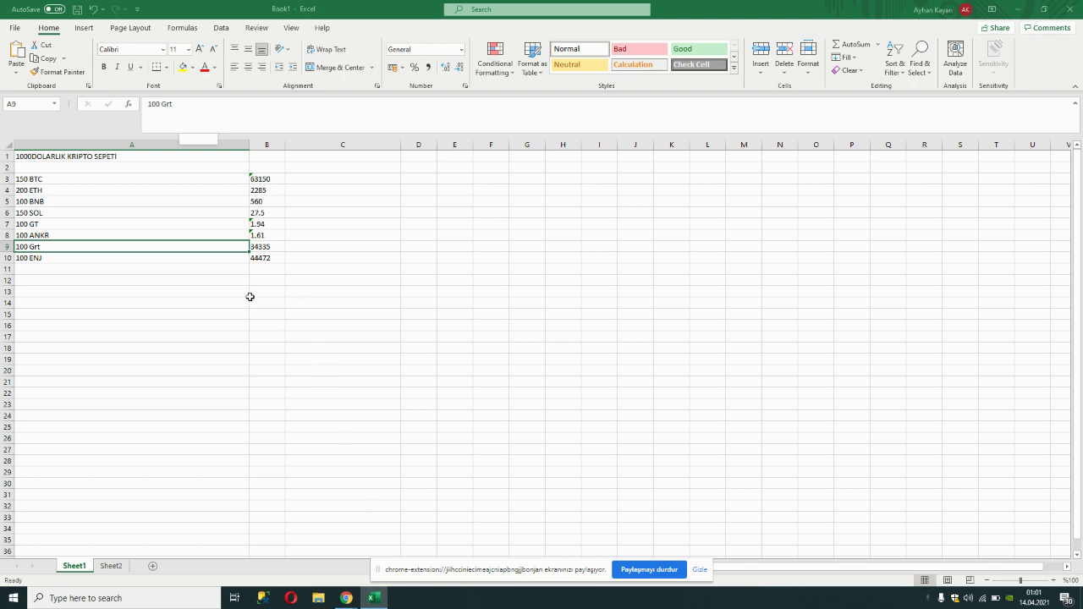
click(257, 224)
click(273, 246)
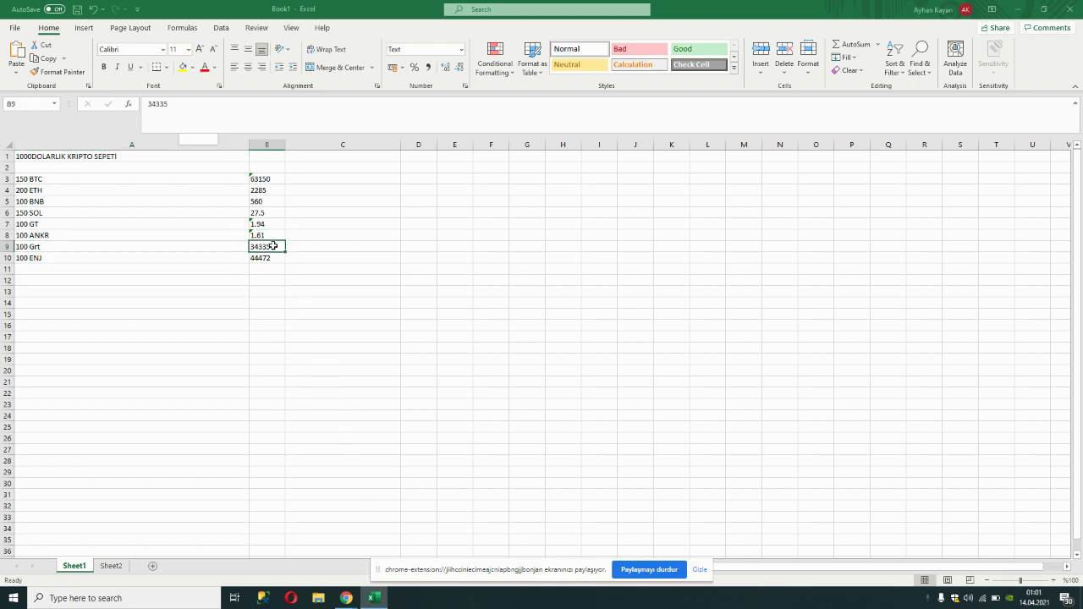
click(38, 224)
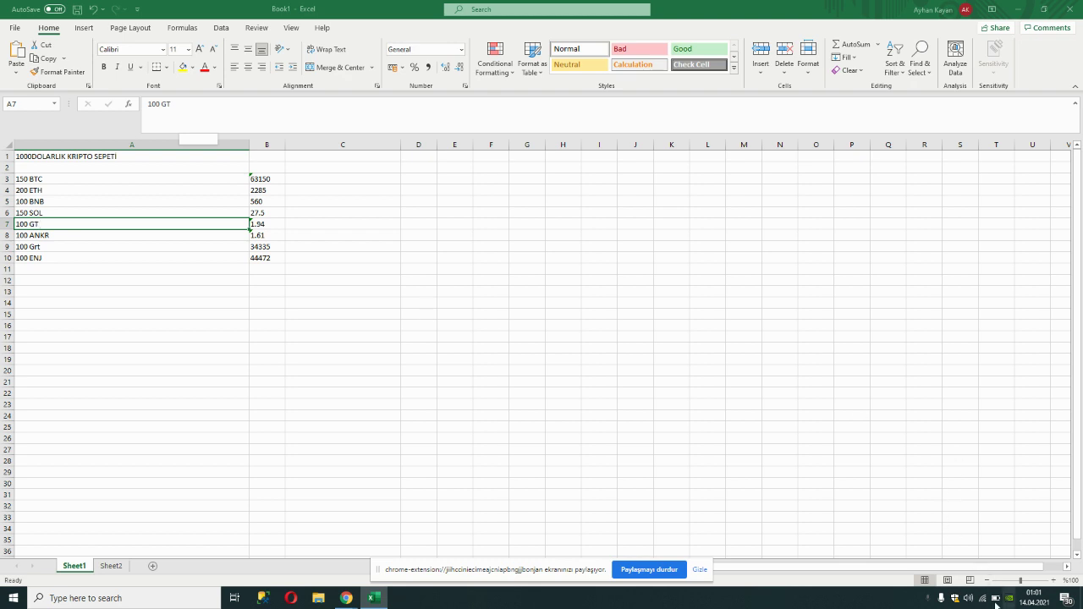
click(252, 223)
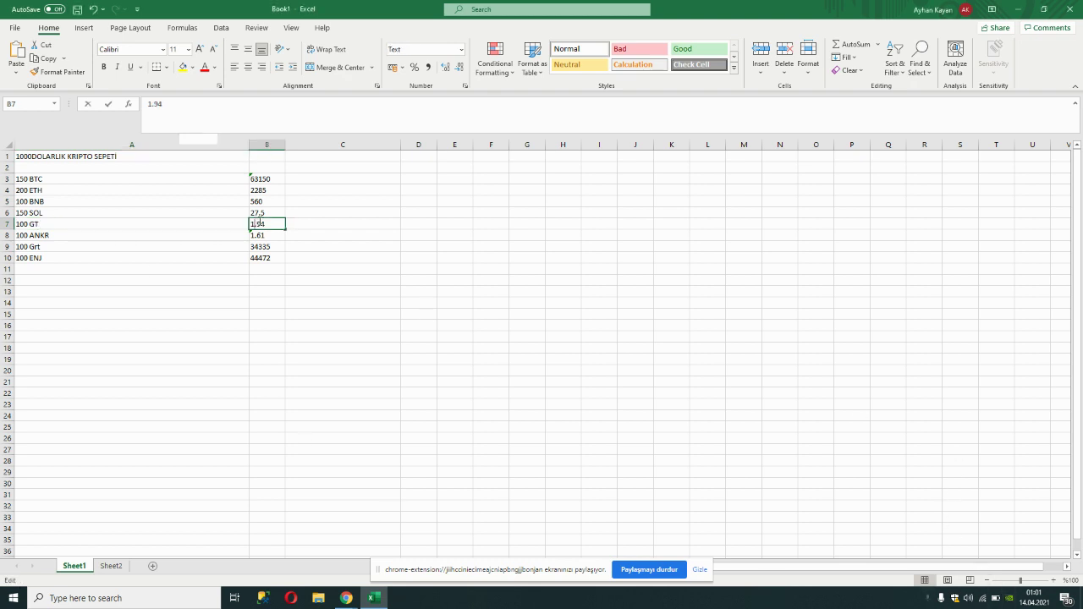
text(3)
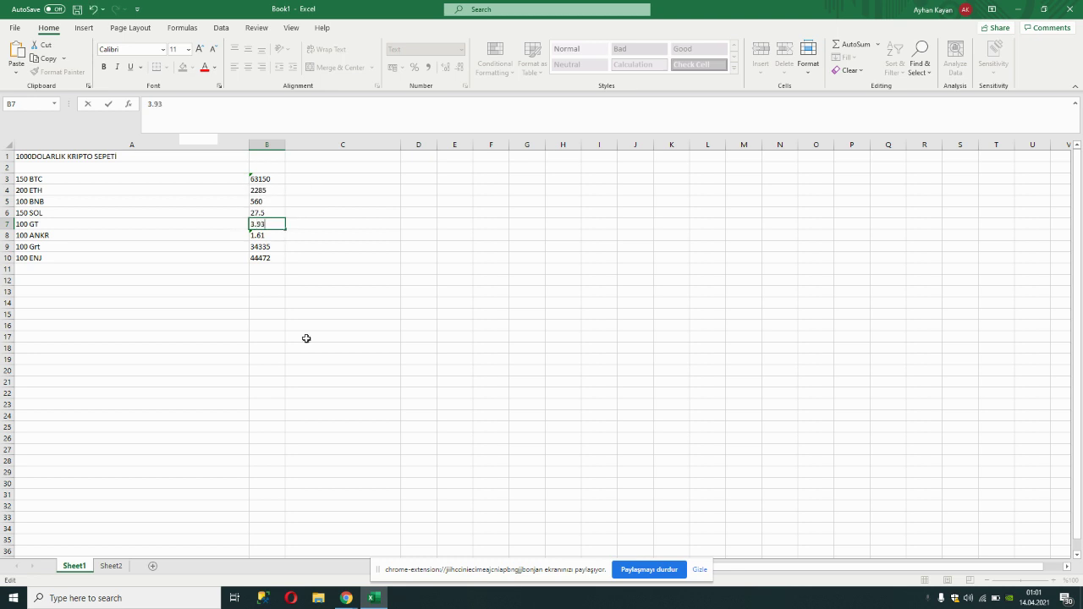
Check the GRT price on Gate.io in Chrome, and set the Grt price in cell B9 of the Excel workbook to 1.95
mouse_move(346, 599)
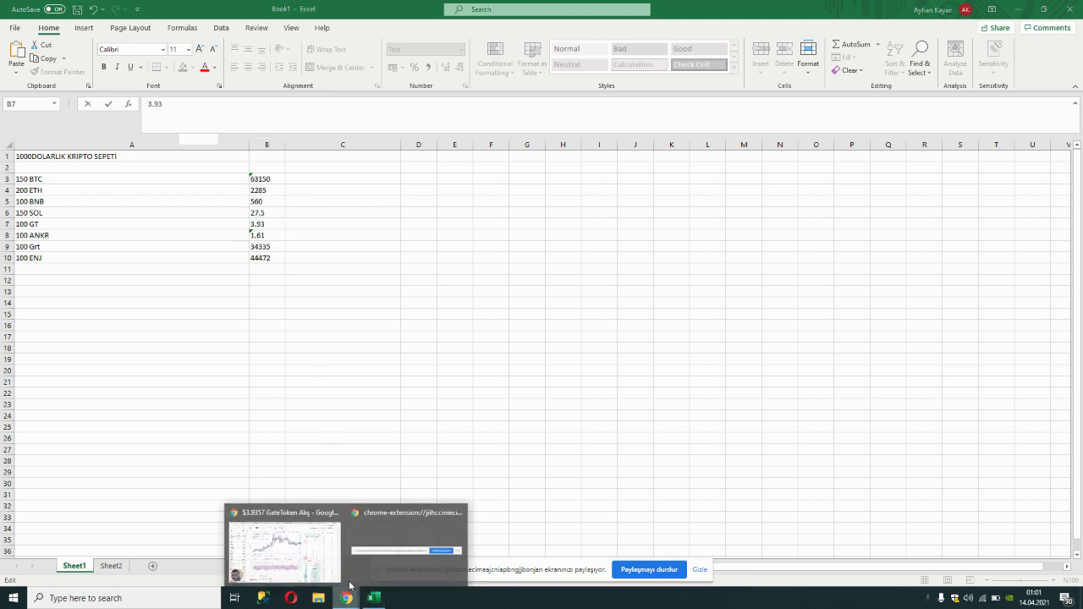
click(313, 556)
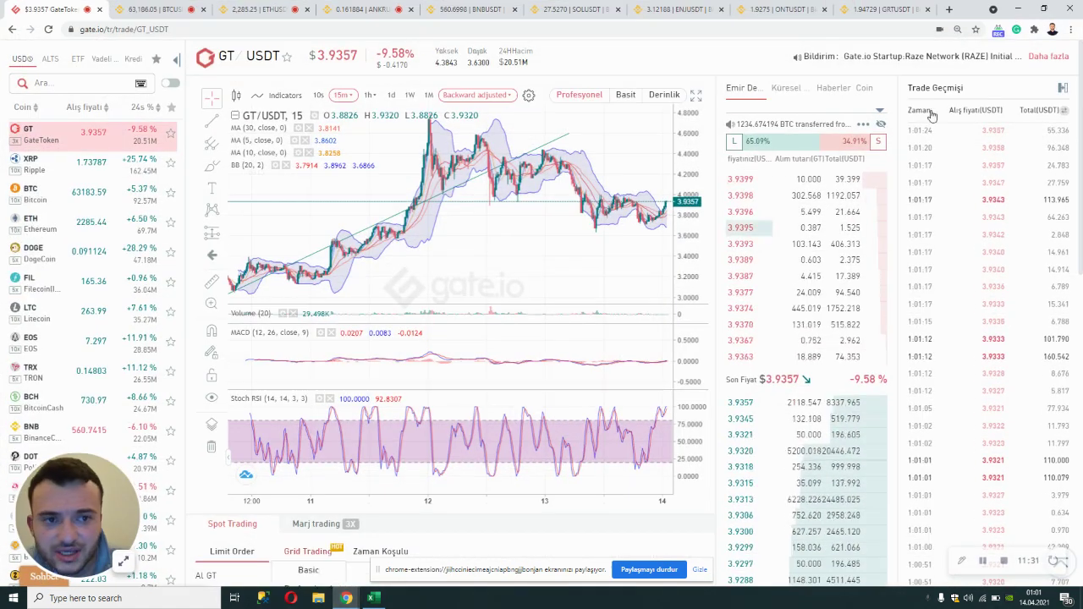
click(1018, 9)
click(265, 246)
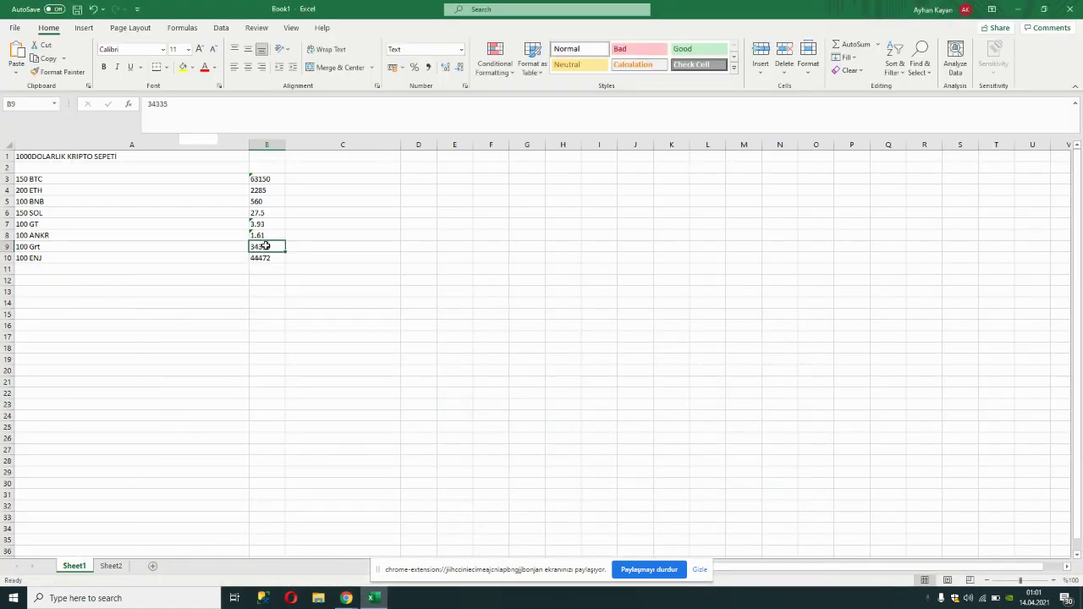
double_click(269, 246)
drag(264, 246, 317, 248)
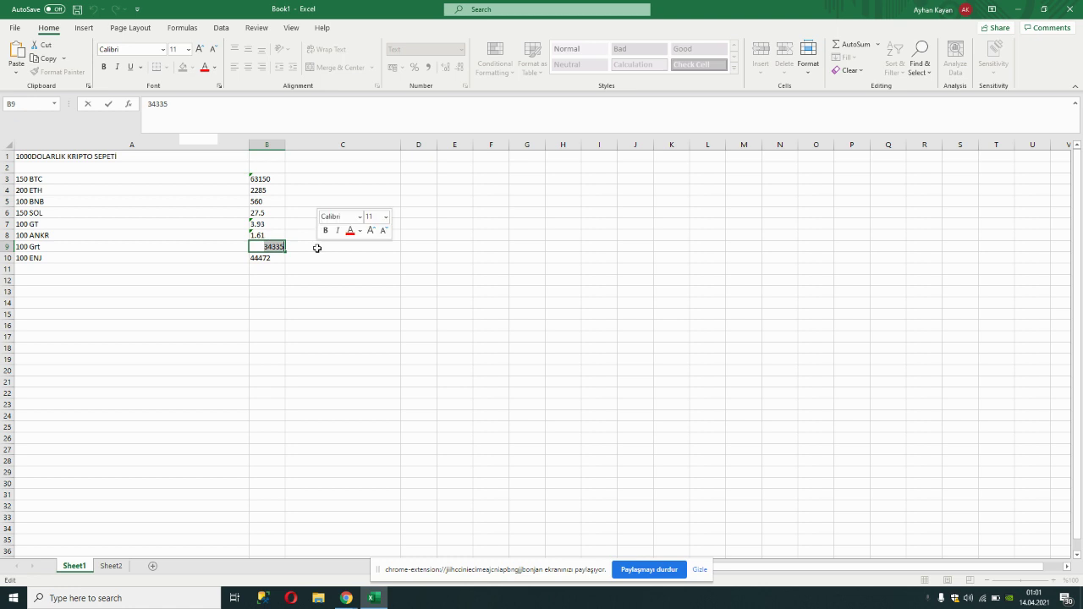
text(1.)
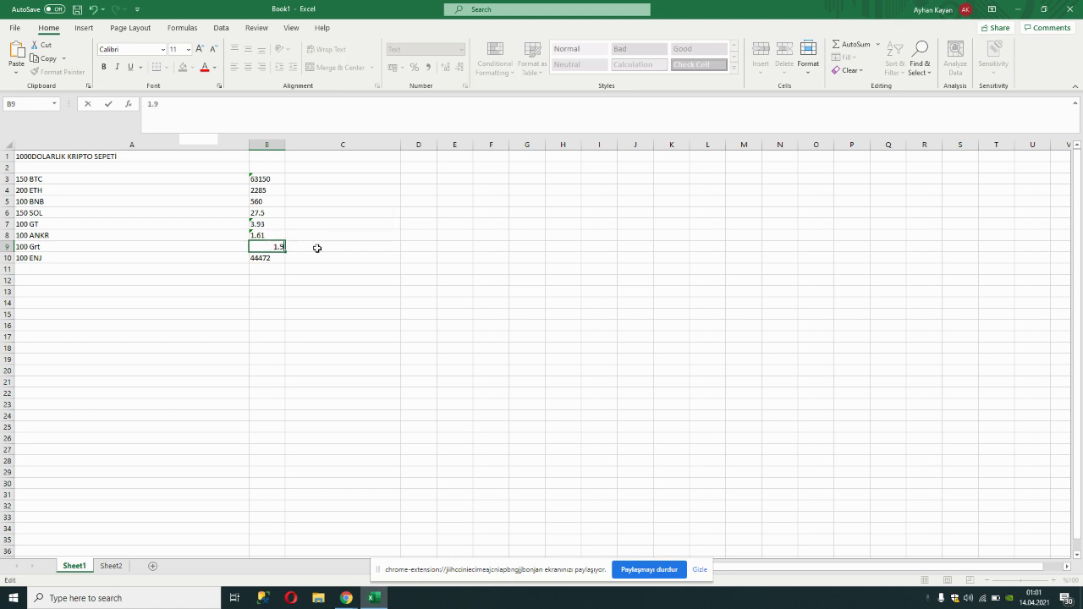
text(95)
click(331, 280)
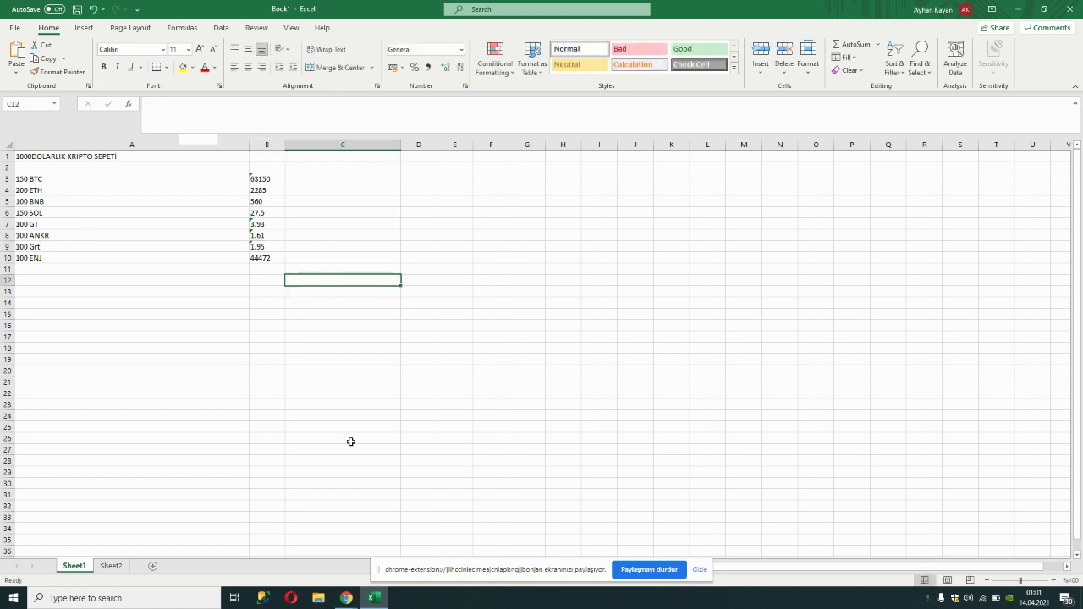
Look up the ENJ quote on Gate.io in Chrome, and set the ENJ price in cell B10 of the Excel workbook to 3.13
mouse_move(346, 596)
click(279, 550)
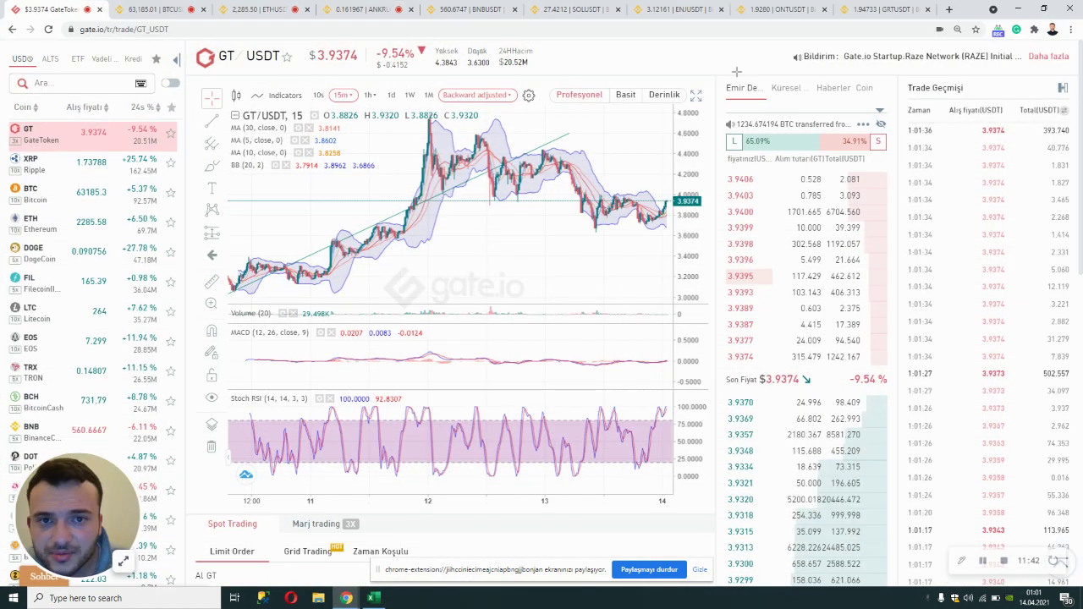
scroll(575, 253, down, 1)
key(alt+Tab)
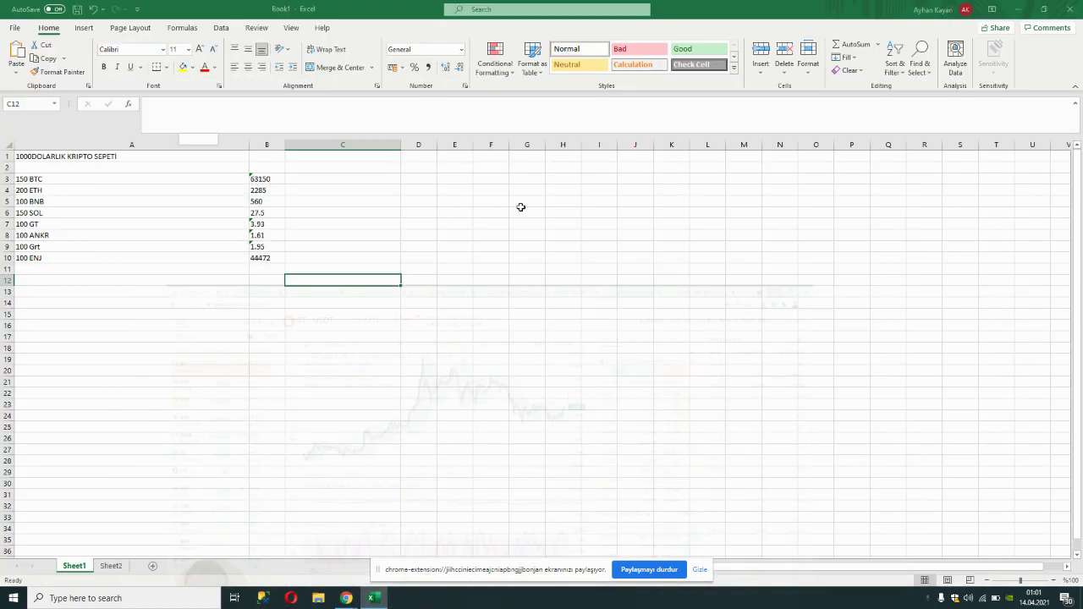
double_click(270, 256)
drag(264, 253, 327, 253)
text(3.1)
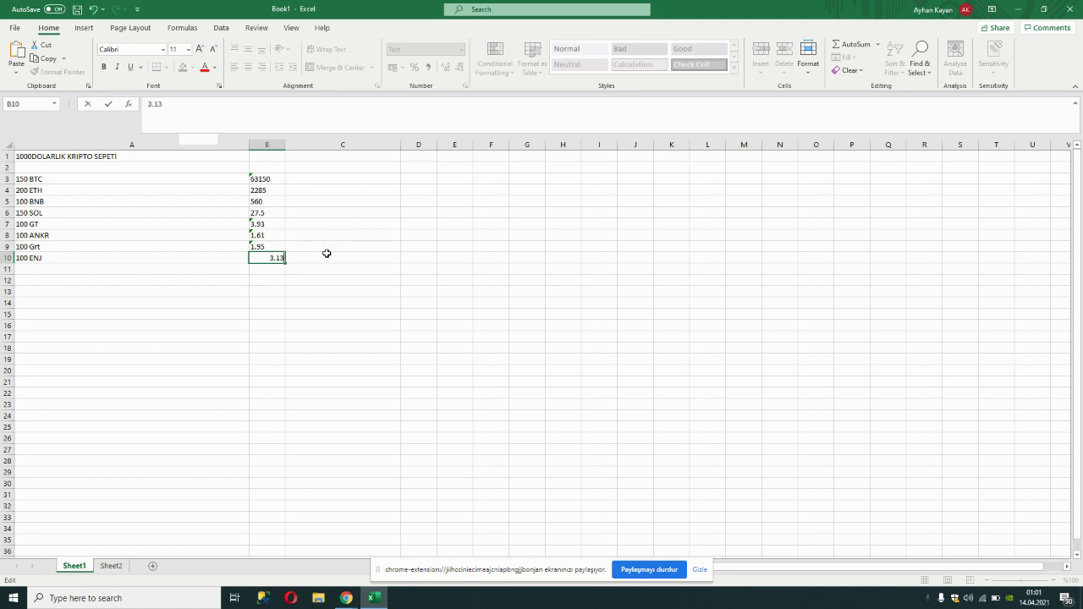
text(3)
click(277, 243)
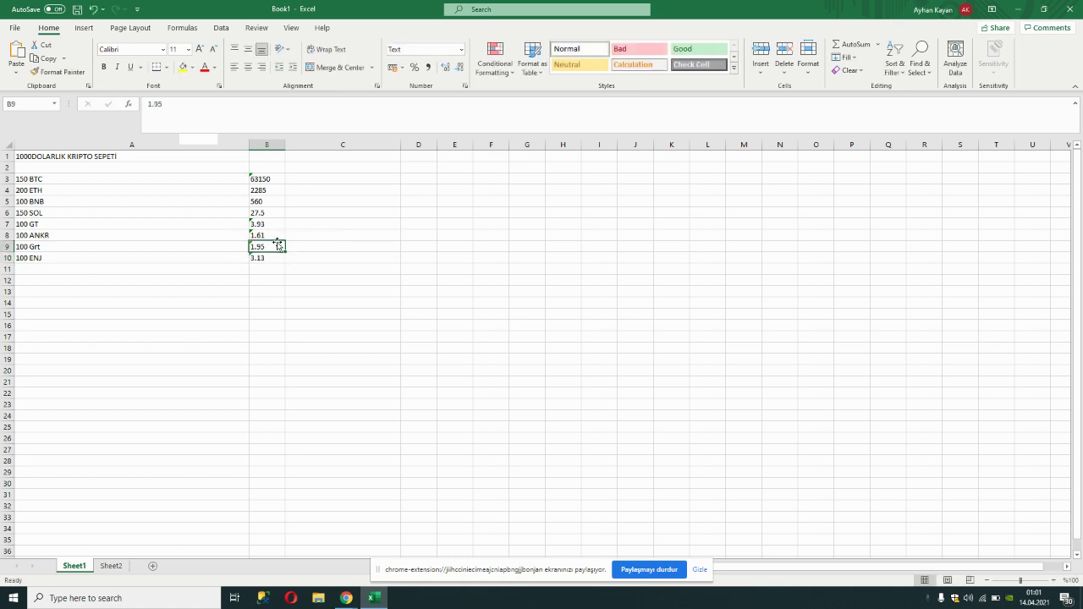
Verify the ANKR quote on Gate.io in Chrome, and correct the ANKR price in cell B8 of the Excel workbook to 0.161
click(277, 233)
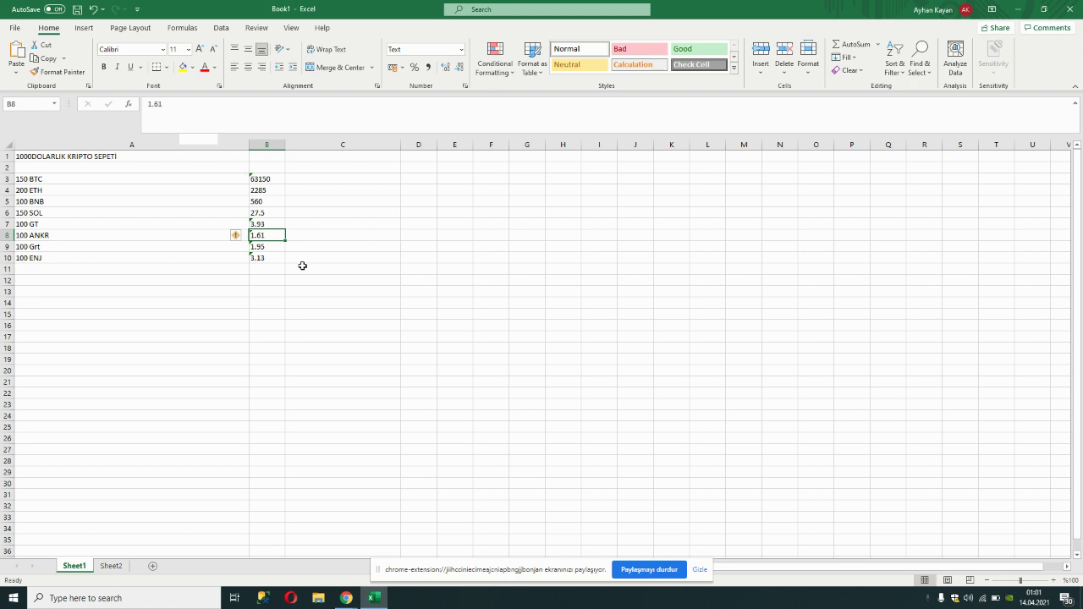
click(300, 549)
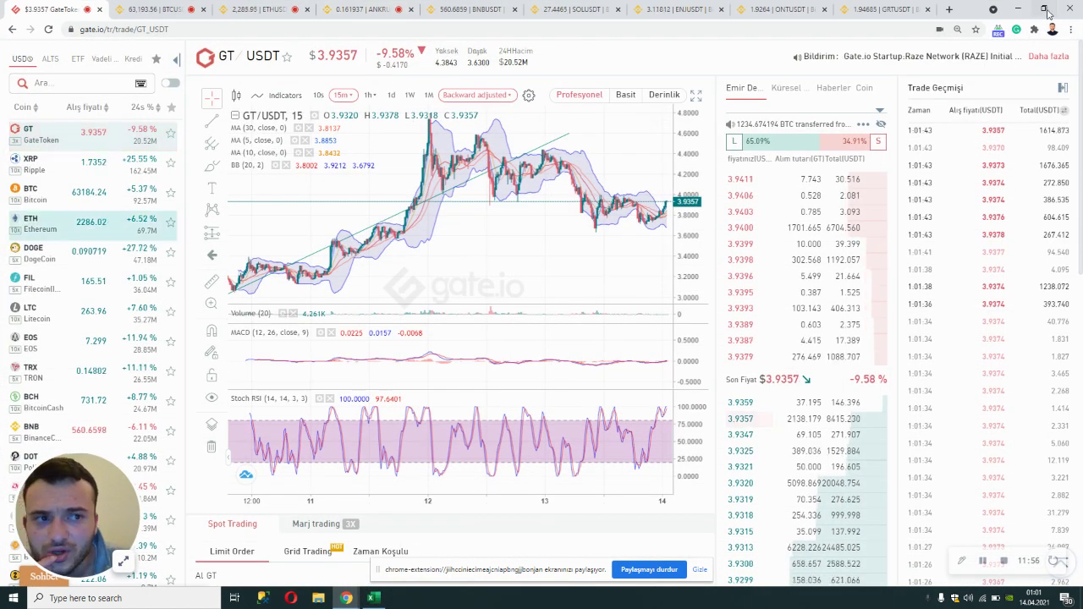
click(1018, 9)
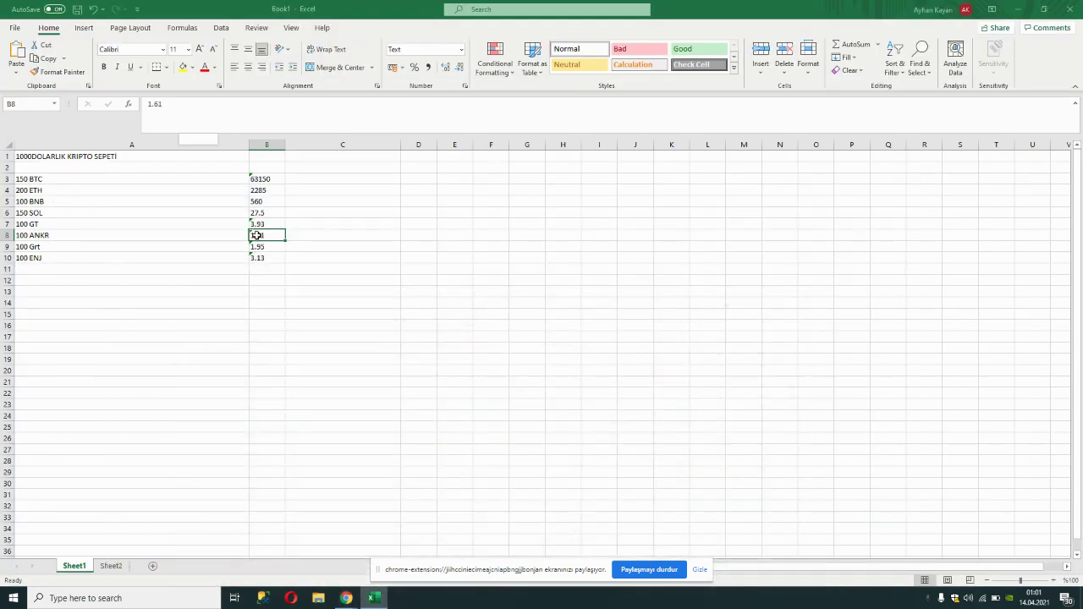
double_click(256, 235)
double_click(255, 235)
text(0.)
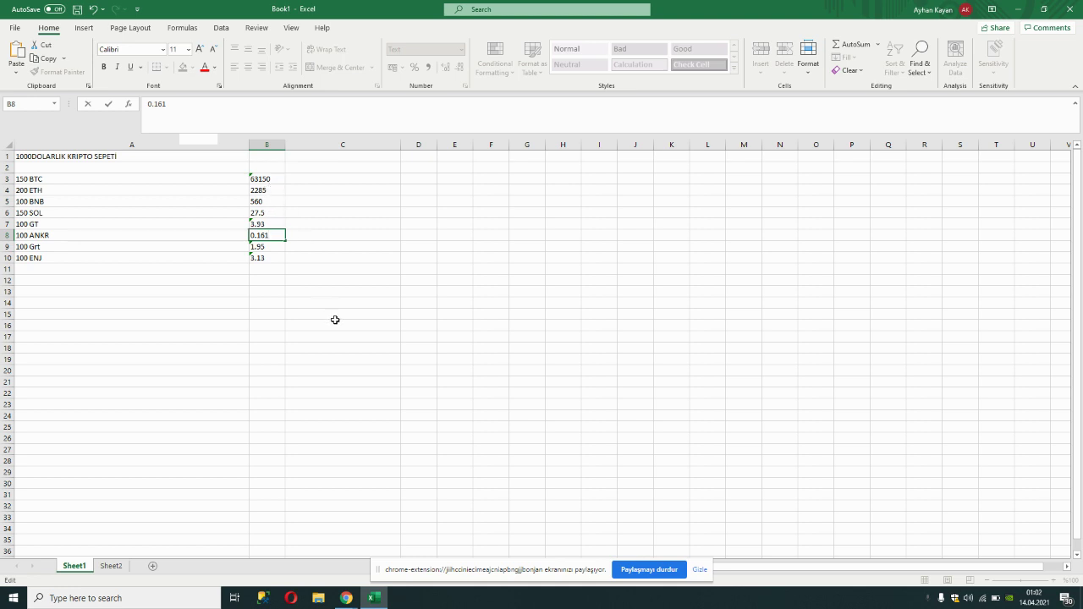
drag(335, 320, 341, 330)
click(195, 336)
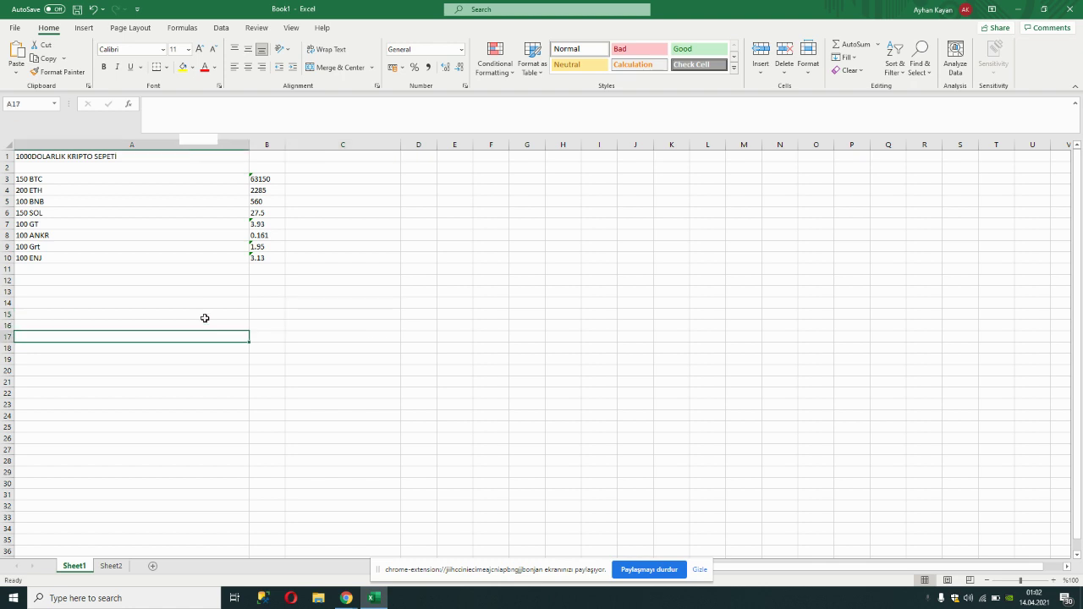
Start a second basket in cell A14 with the heading "garanti", followed by "250 bt" and "200 eth" in the rows below
click(74, 302)
text(garanti)
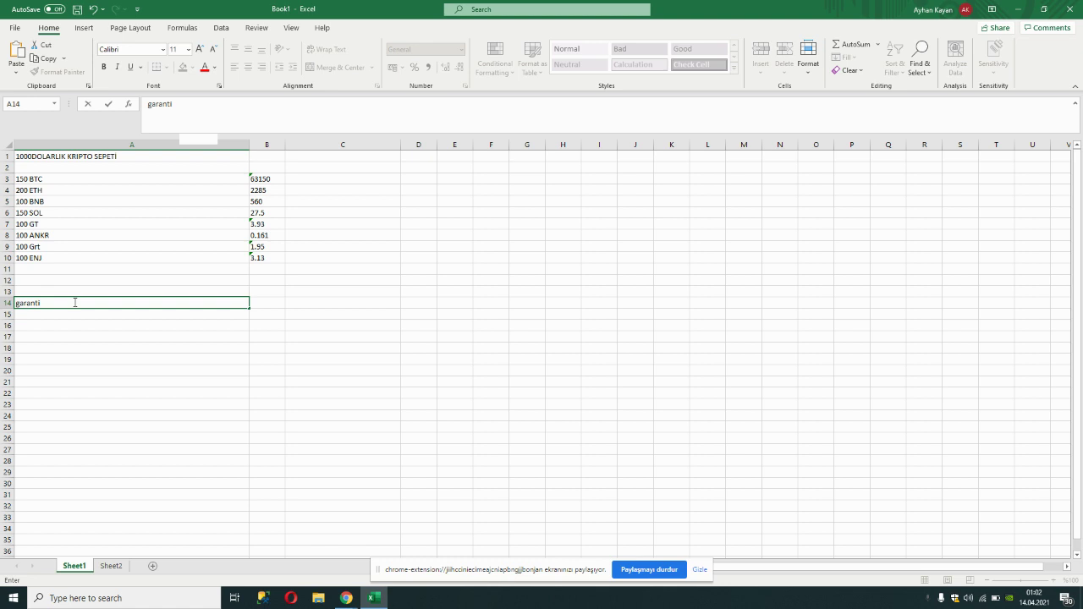
key(Return)
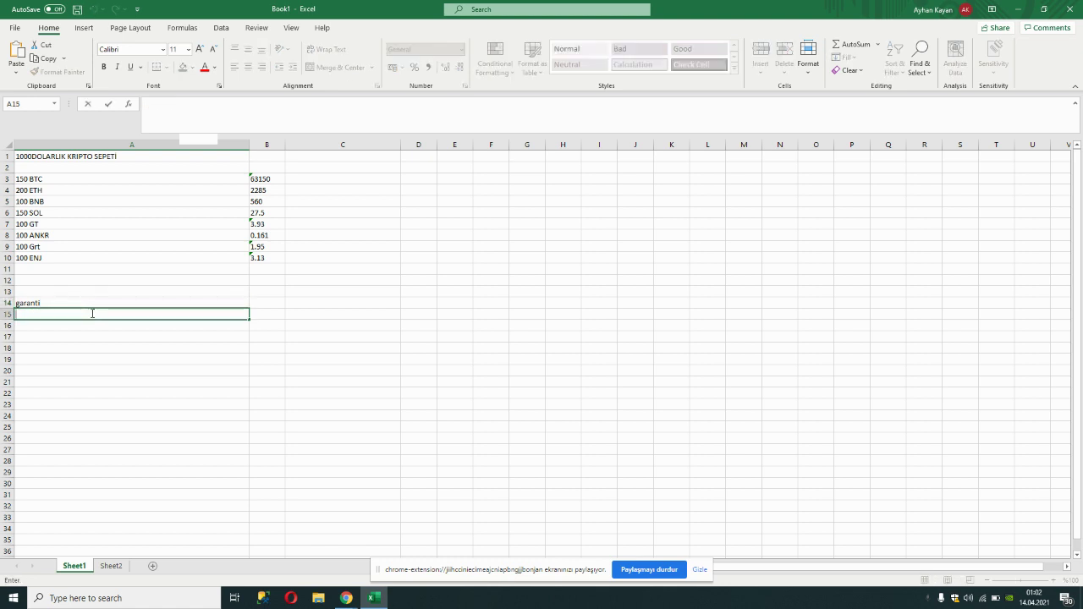
text(250 bt)
click(95, 323)
text(200)
text( eth)
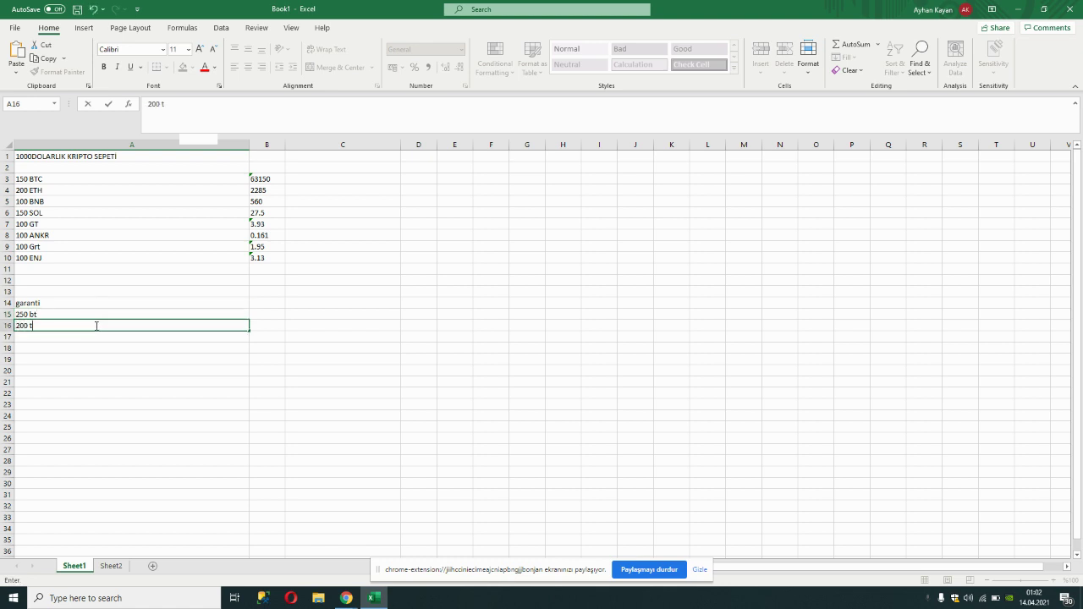
Add "150 sol", "100 gt" and "100 bnb" to the garanti basket in cells A17 to A19
click(99, 334)
text(150 sol)
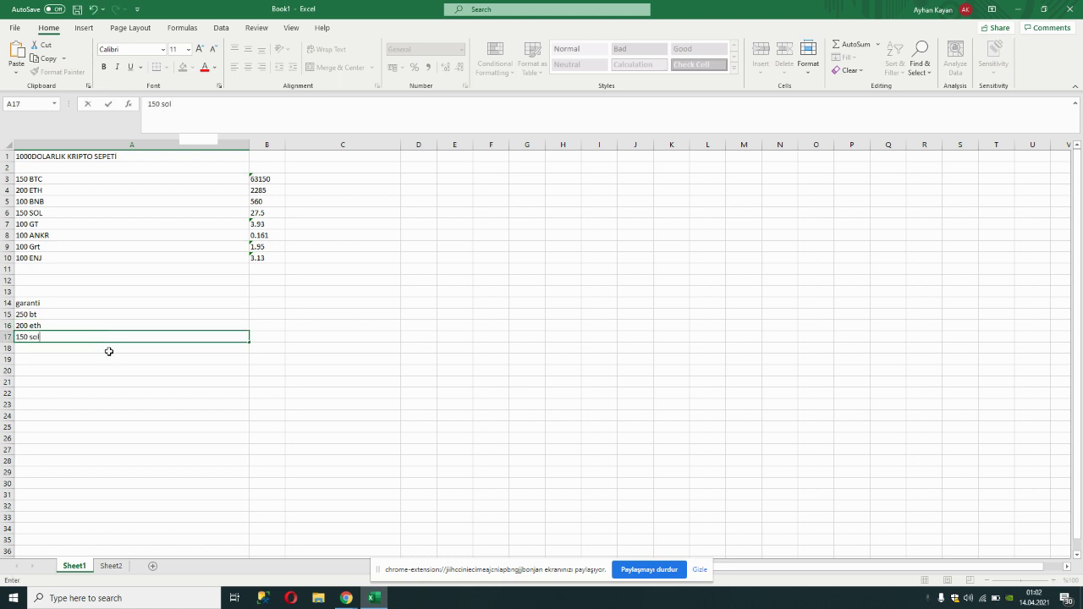
click(109, 351)
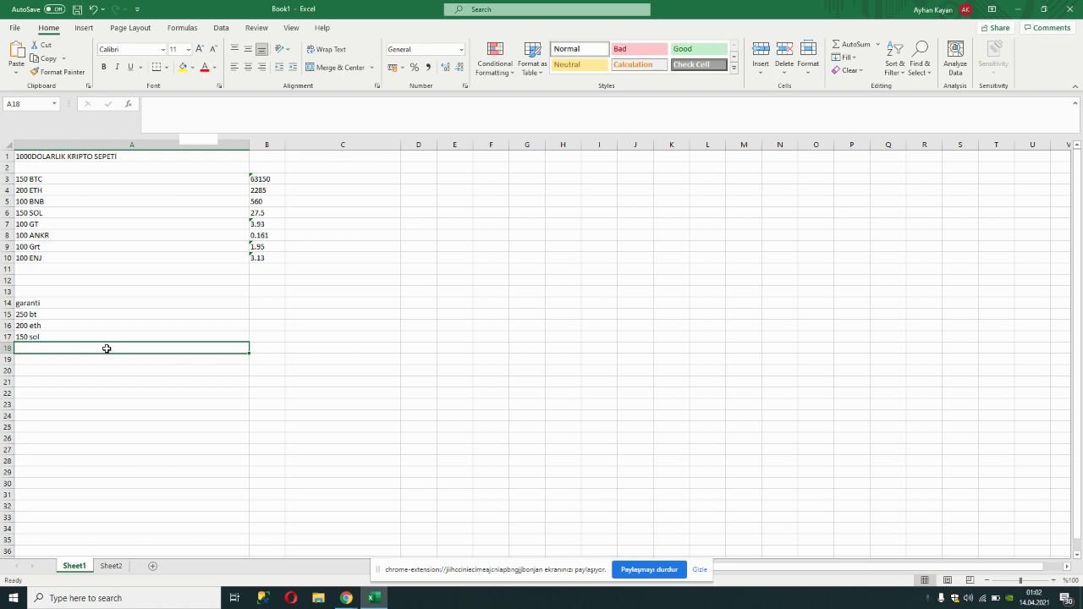
text(100 gt)
click(111, 357)
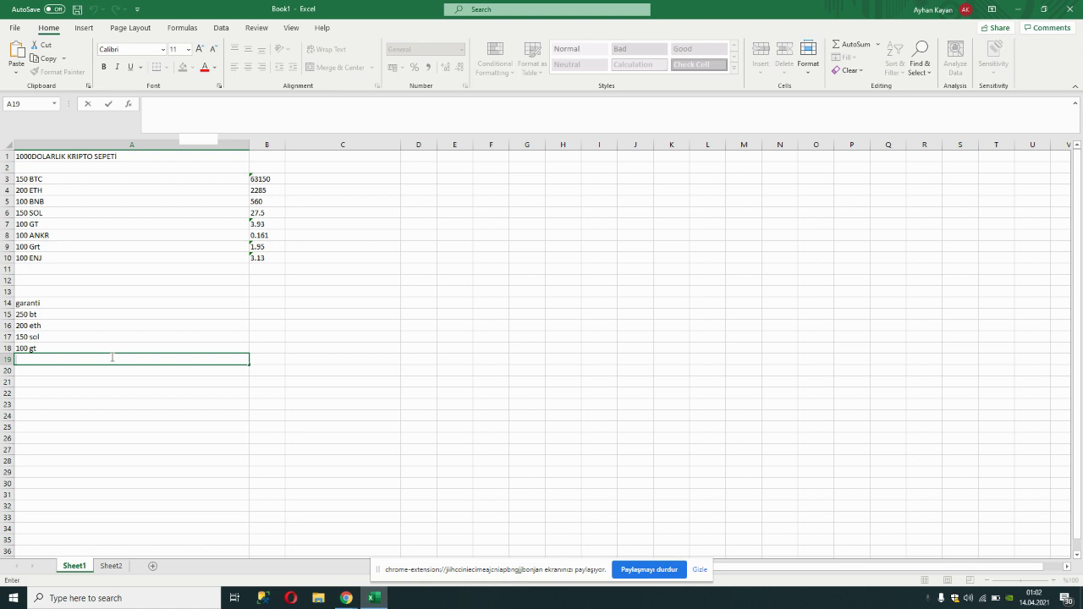
text(100 bnb)
Change the SOL entry of the garanti basket in cell A17 to "200 sol"
click(26, 337)
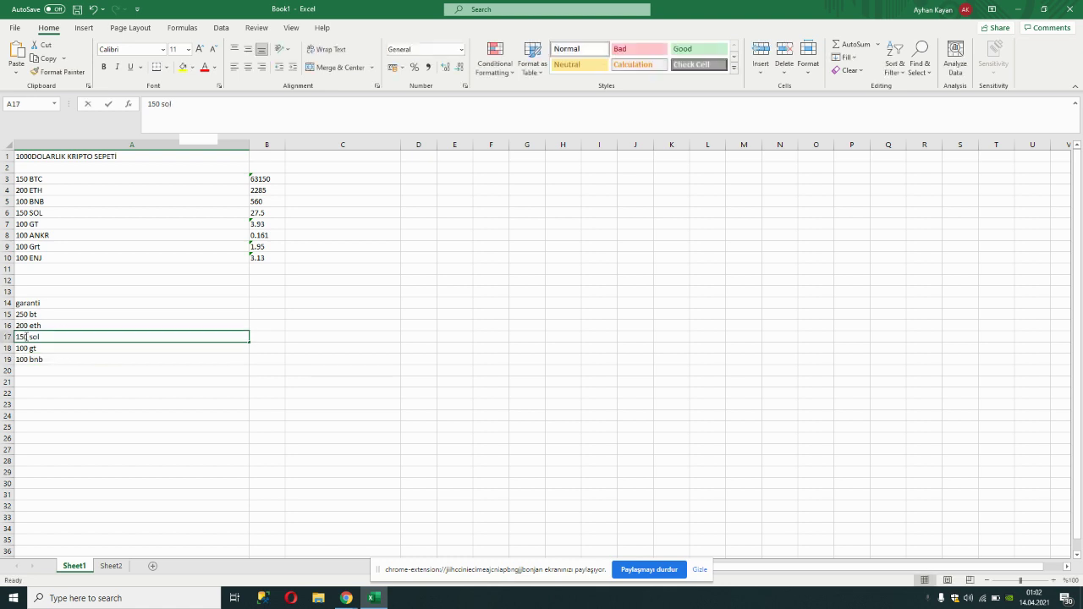
double_click(26, 337)
key(BackSpace)
key(BackSpace)
key(BackSpace)
text(200)
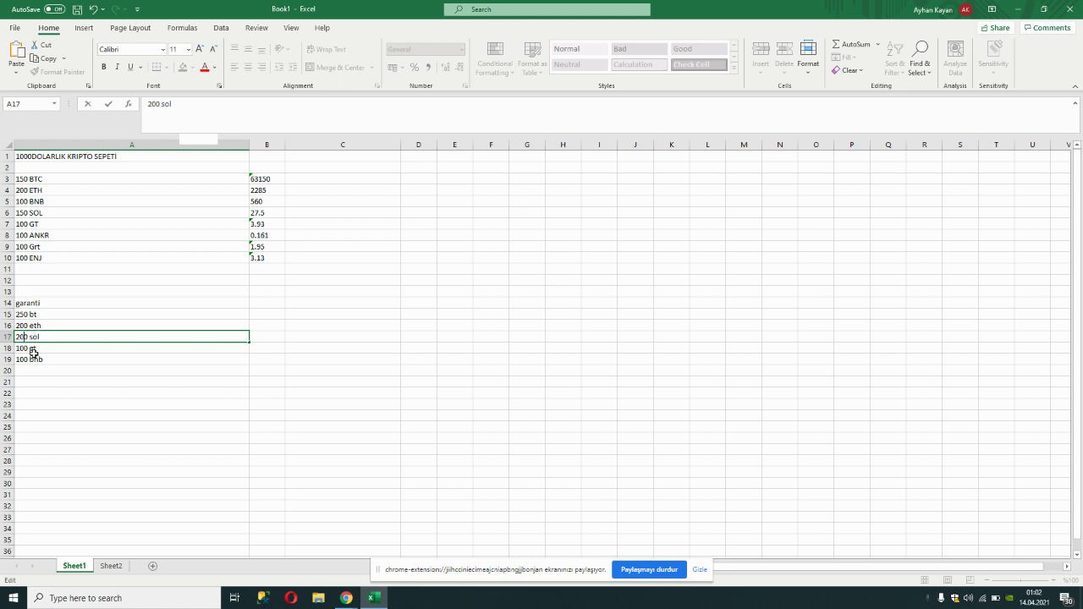
Change the Bitcoin entry of the garanti basket in cell A15 to "300 bt"
click(23, 314)
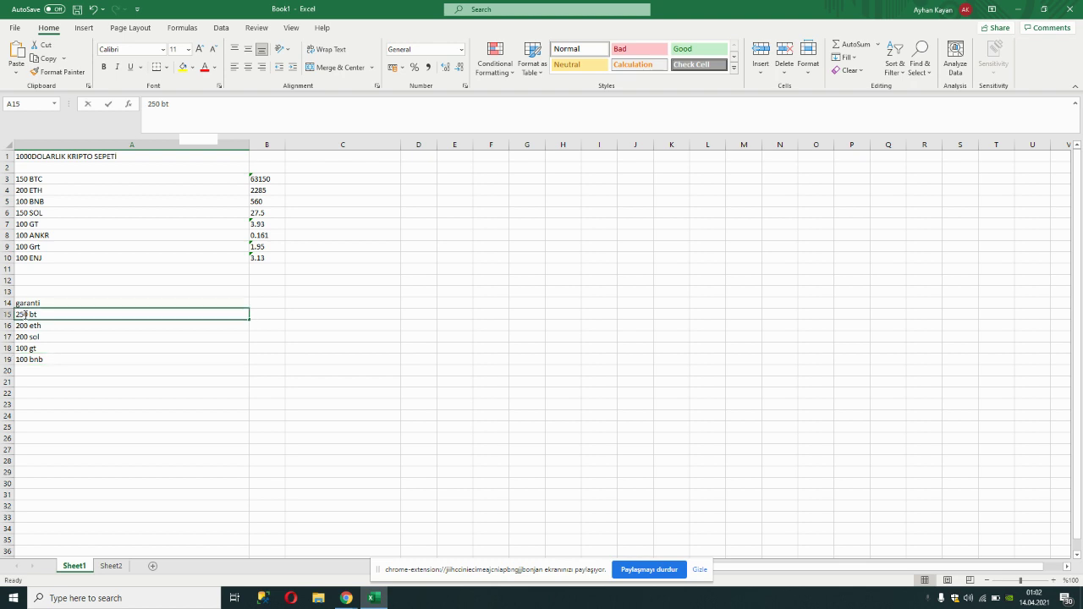
double_click(24, 314)
key(BackSpace)
key(BackSpace)
text(300)
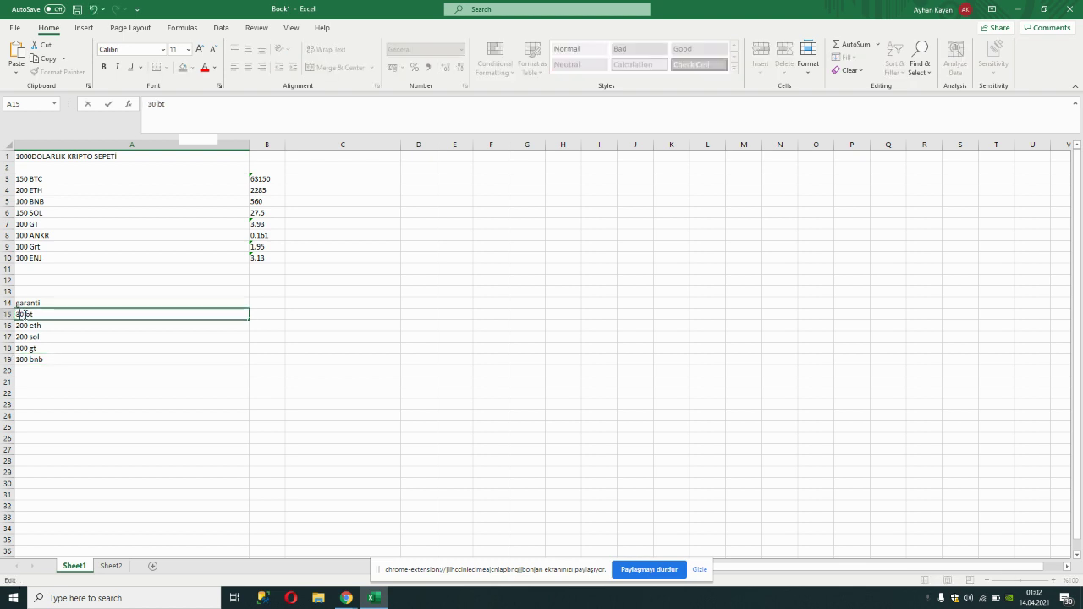
key(BackSpace)
Enter the heading "riskli sepet" in cell A22 for a third basket
click(105, 390)
double_click(105, 391)
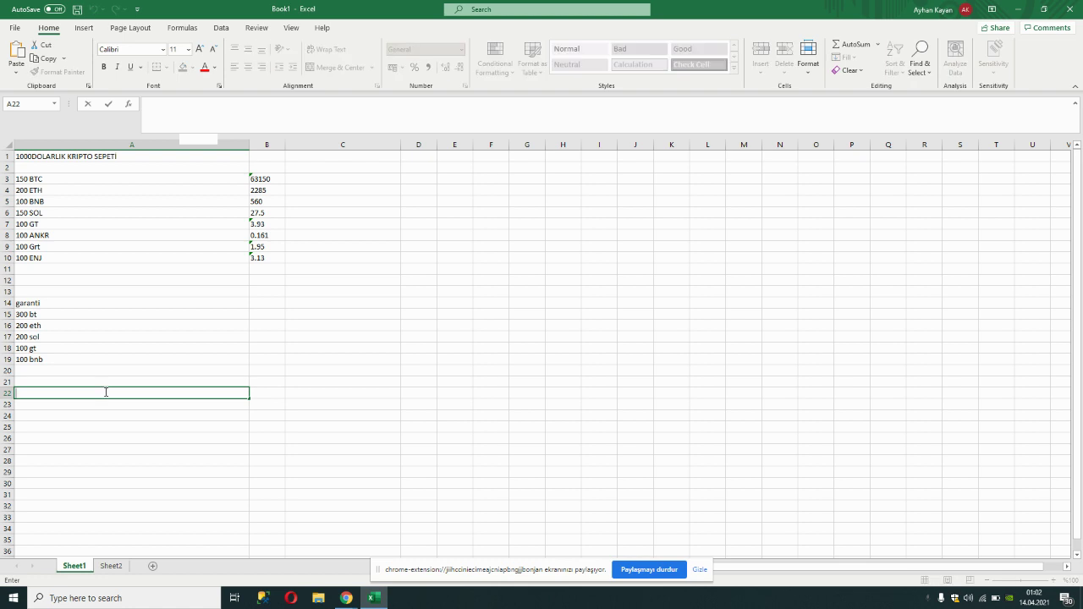
text(riskli sepet)
key(Return)
text(100)
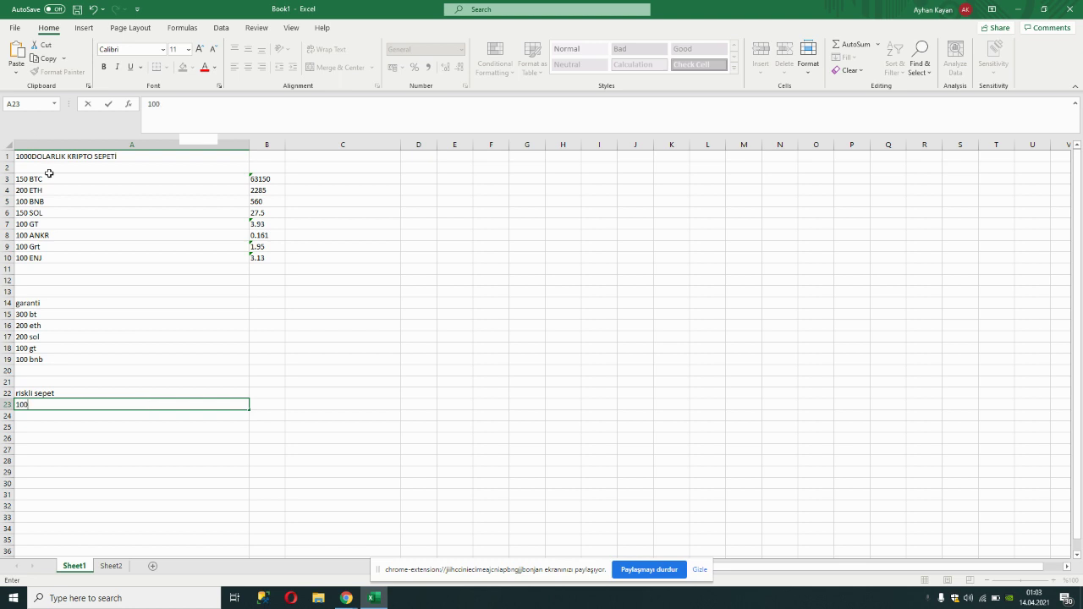
drag(49, 179, 53, 262)
key(ctrl+c)
double_click(108, 404)
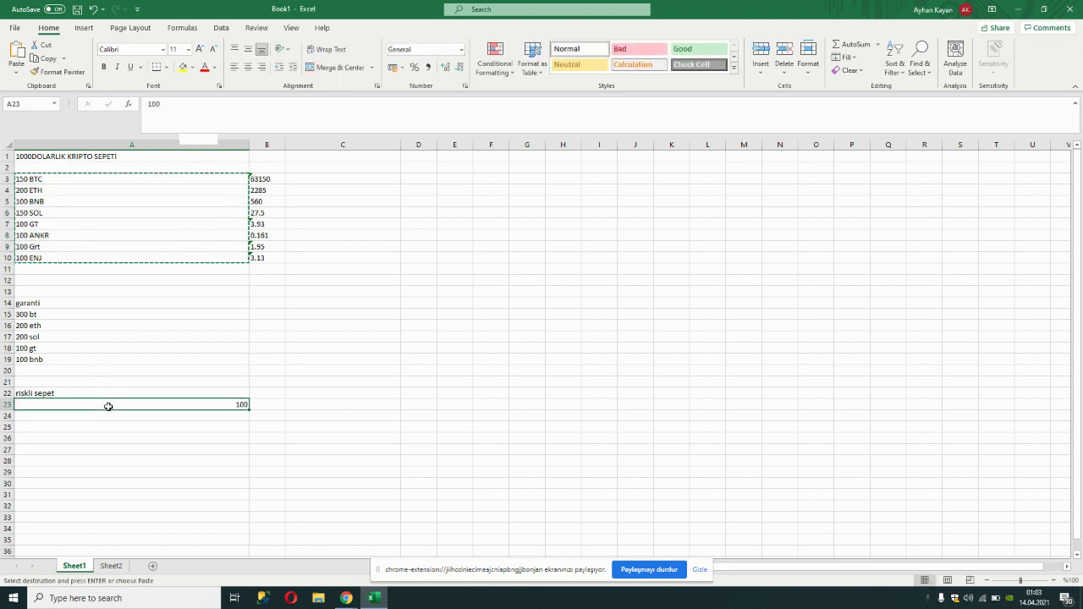
click(185, 434)
click(233, 403)
key(Delete)
Copy the original basket's coin entries from A3:A10 into the riskli sepet list starting at cell A23
drag(101, 179, 106, 255)
key(ctrl+c)
click(82, 405)
key(ctrl+v)
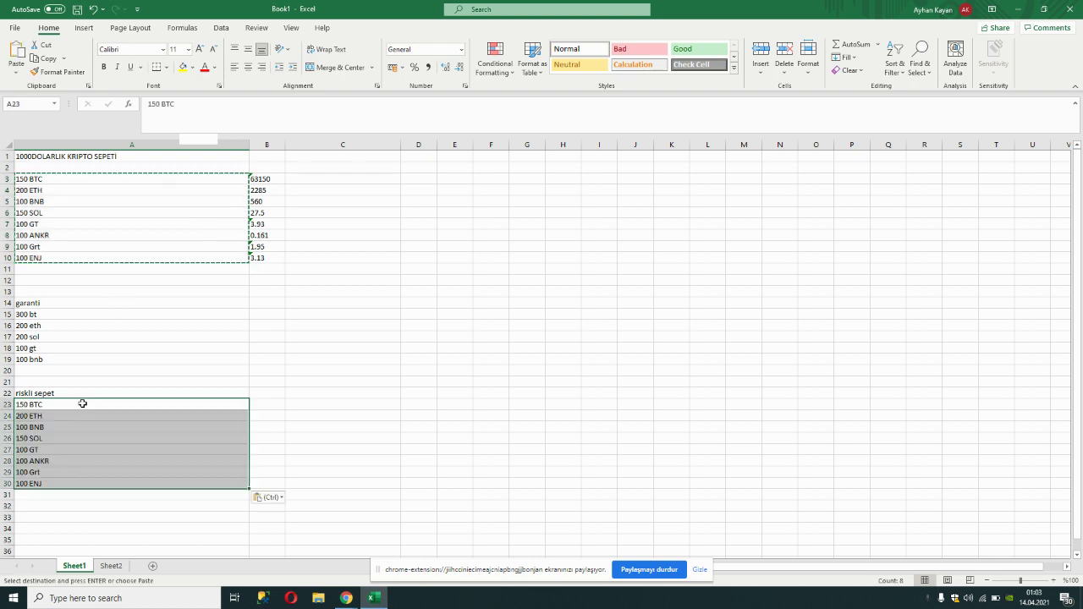
Set the BTC and ETH amounts of the riskli sepet in cells A23 and A24 to 100 each
double_click(25, 405)
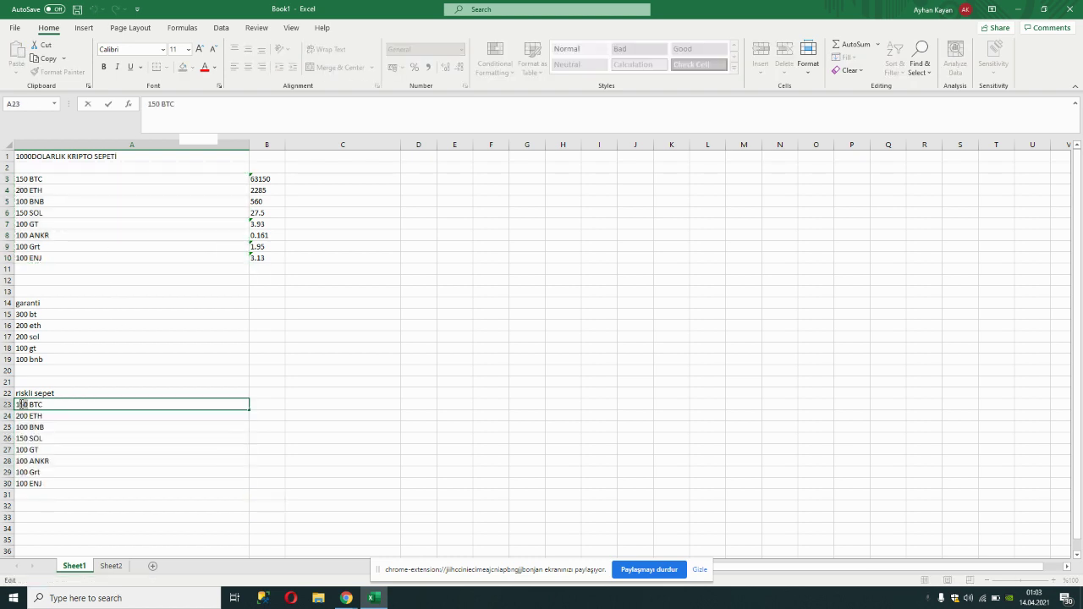
key(BackSpace)
key(BackSpace)
text(00)
click(27, 416)
double_click(28, 416)
key(BackSpace)
key(BackSpace)
text(150)
Set the SOL amount of the riskli sepet in cell A26 to 100
click(26, 438)
double_click(26, 438)
key(BackSpace)
text(10)
key(BackSpace)
key(BackSpace)
key(BackSpace)
text(10)
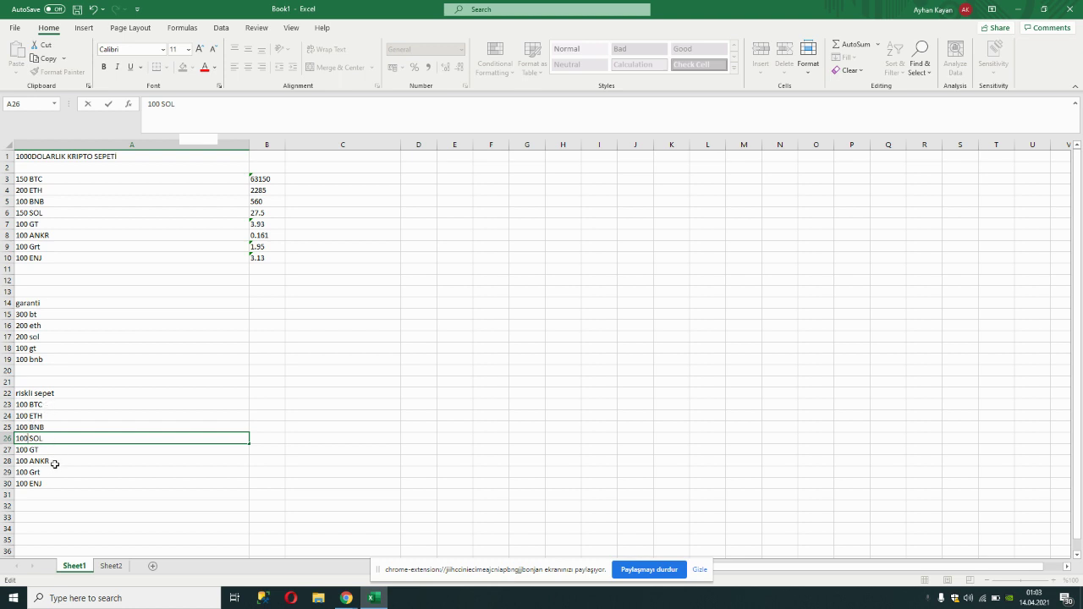
drag(161, 495, 164, 506)
click(149, 494)
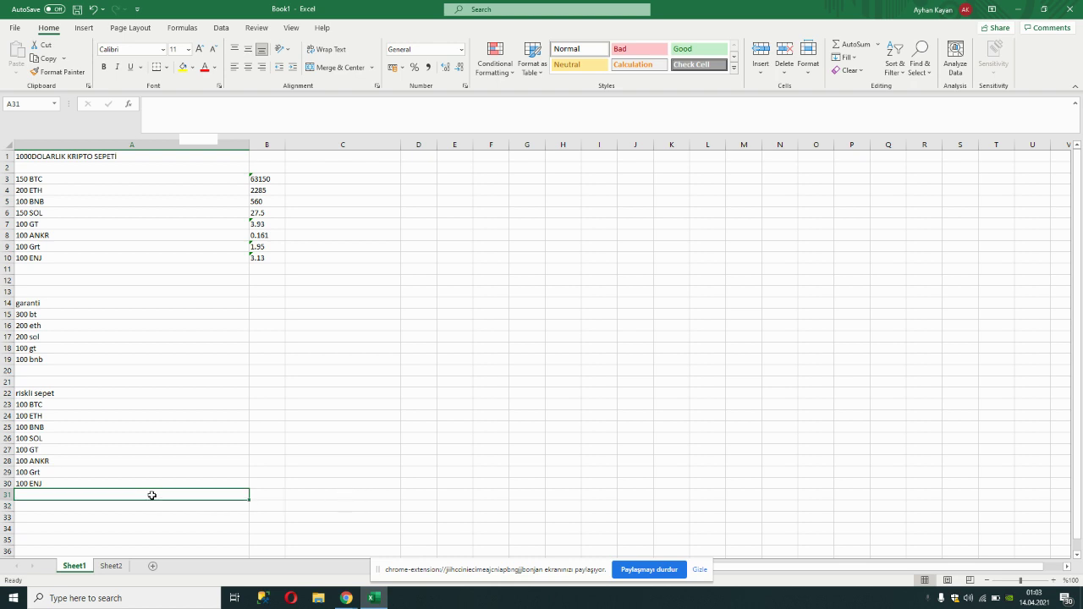
List the alternative coins in cell A32 as "ont,btt,chz,hot,tko,tlm,bat,trx,man,omi,kin,om,oxy,klay,ren..."
click(148, 505)
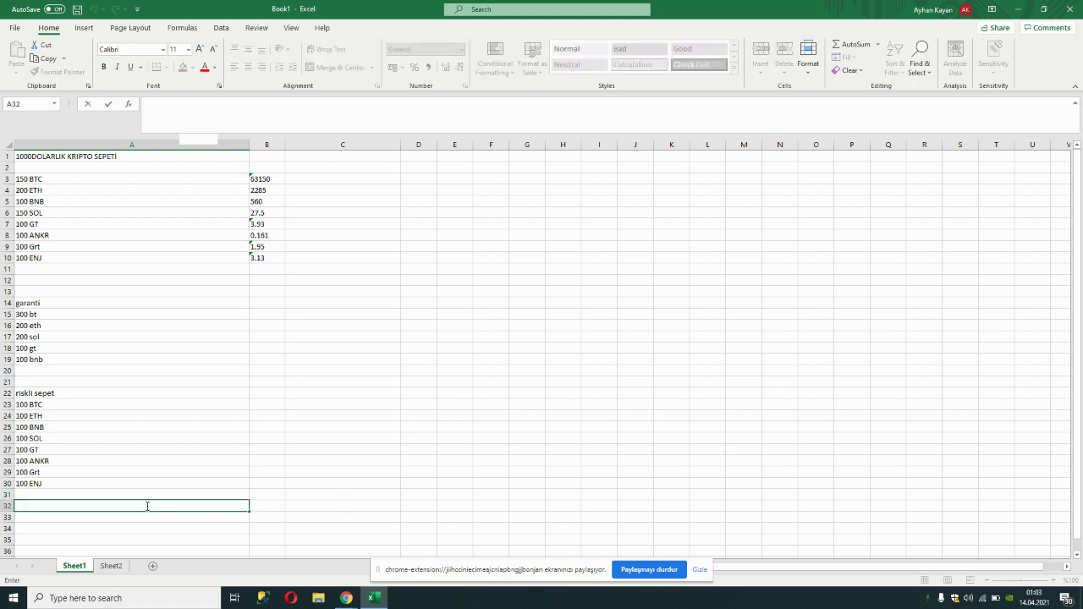
text(ont)
text(,btt,chz,hot,tko)
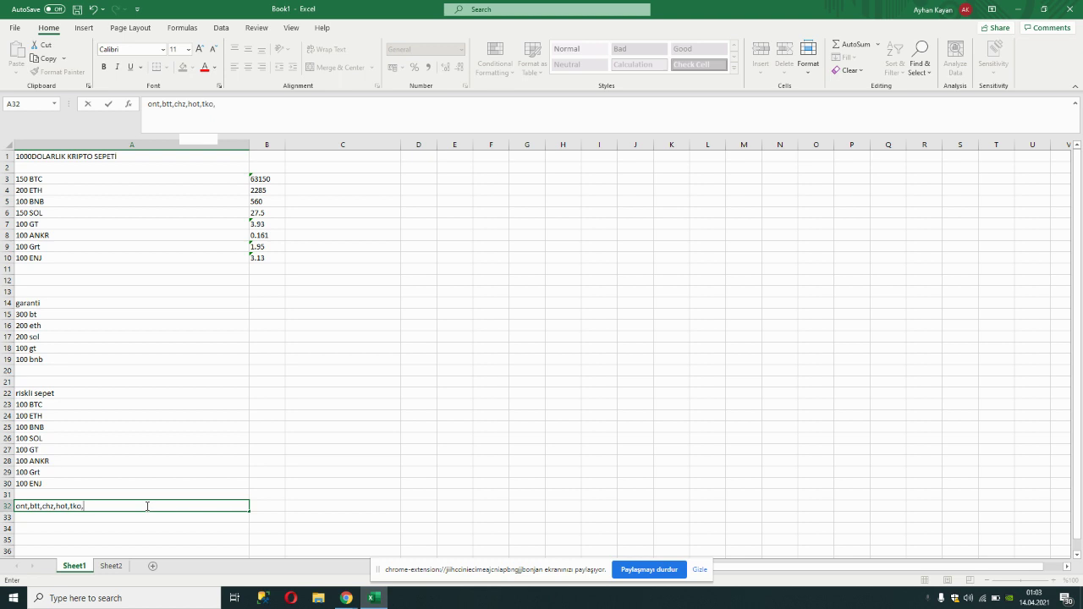
text(,tlm,bat,trx,man,omi,kin)
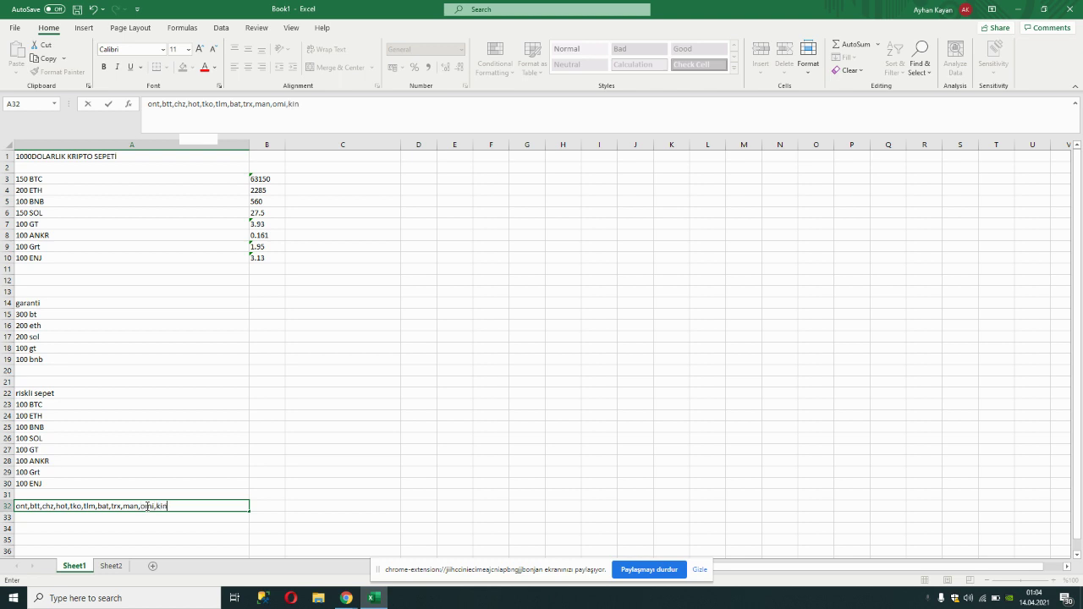
text(,om,ox)
text(y)
text(,klay,ren...)
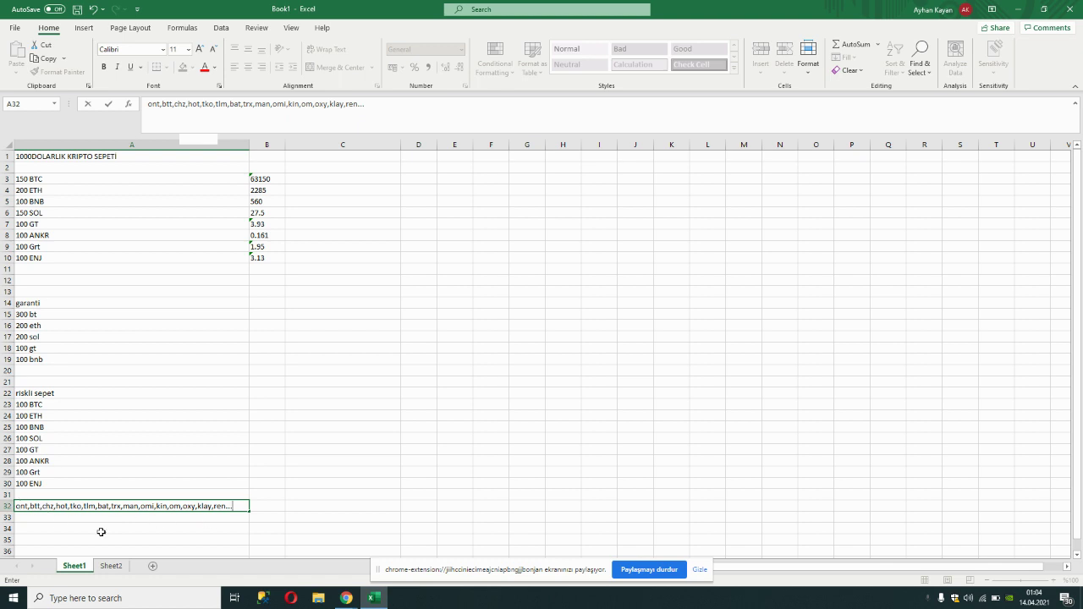
Widen column A beyond the coin list in row 32, and switch back to the Gate.io GT/USDT page in Chrome
click(254, 146)
drag(250, 145, 342, 151)
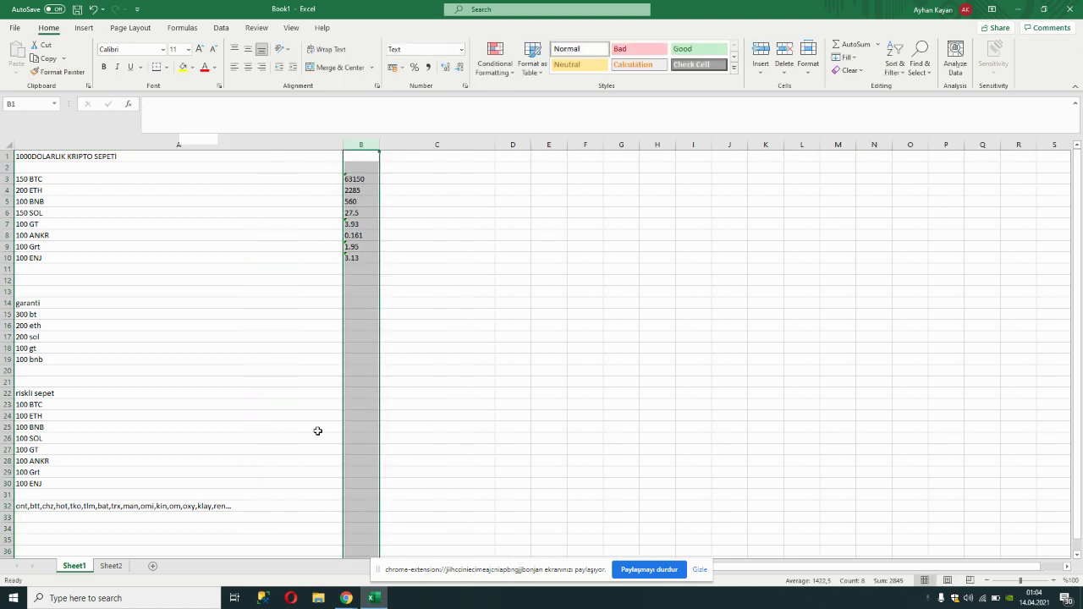
click(327, 511)
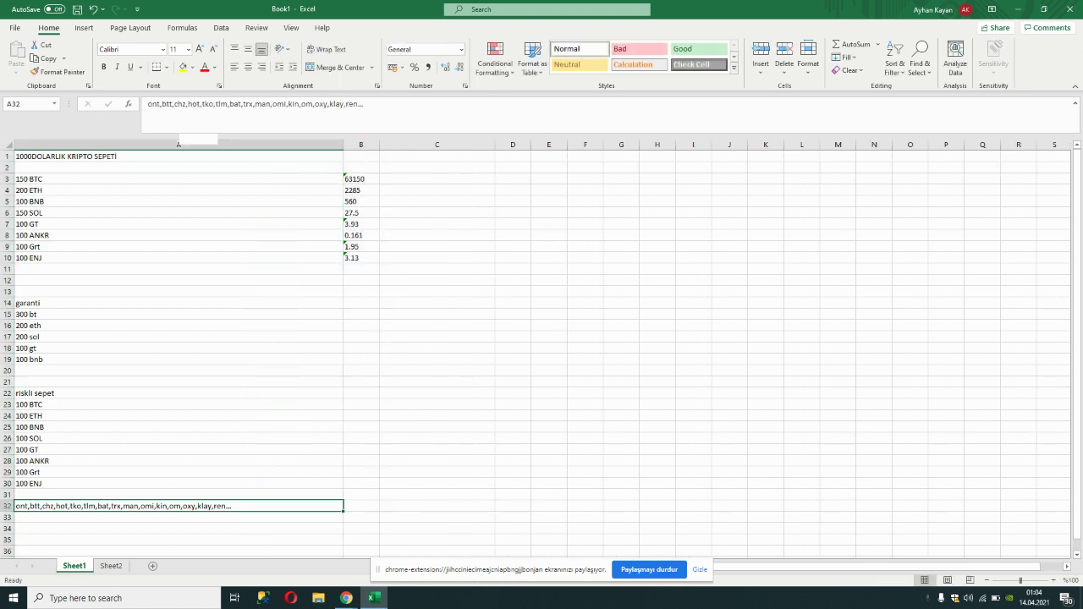
mouse_move(354, 599)
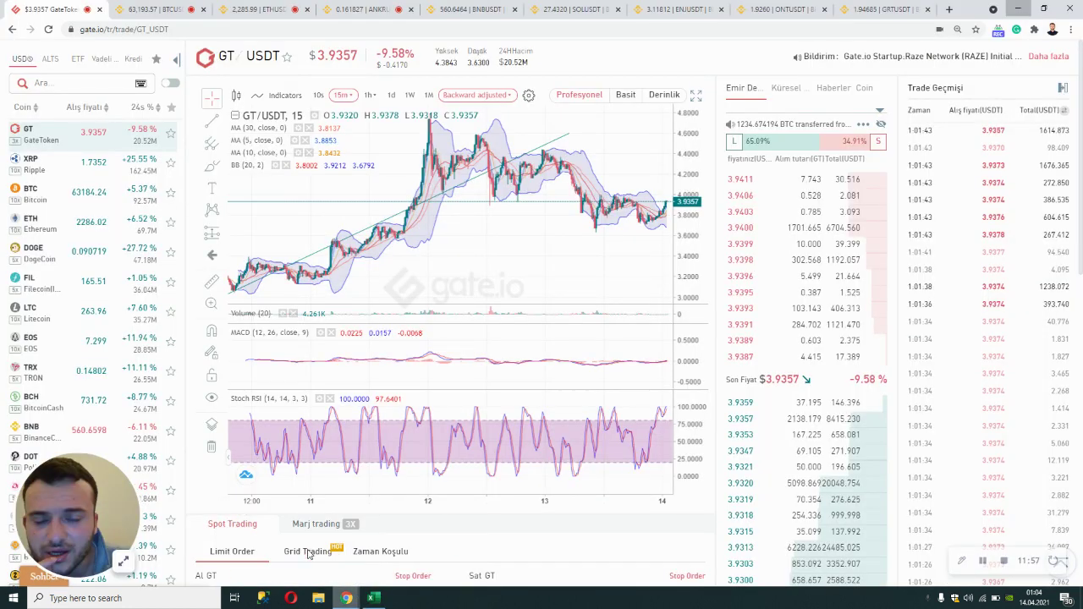
click(284, 546)
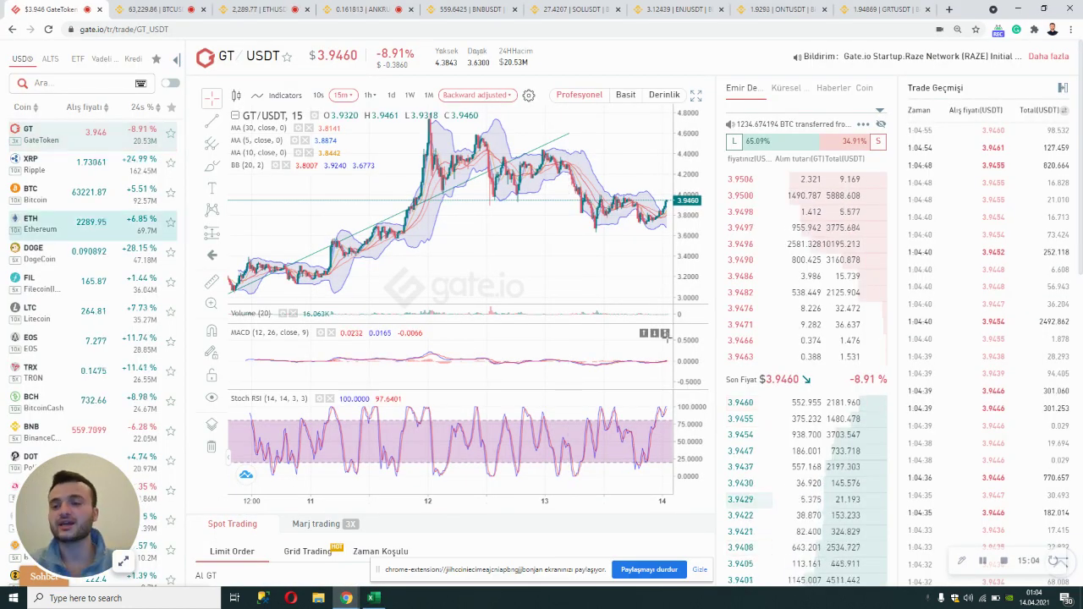